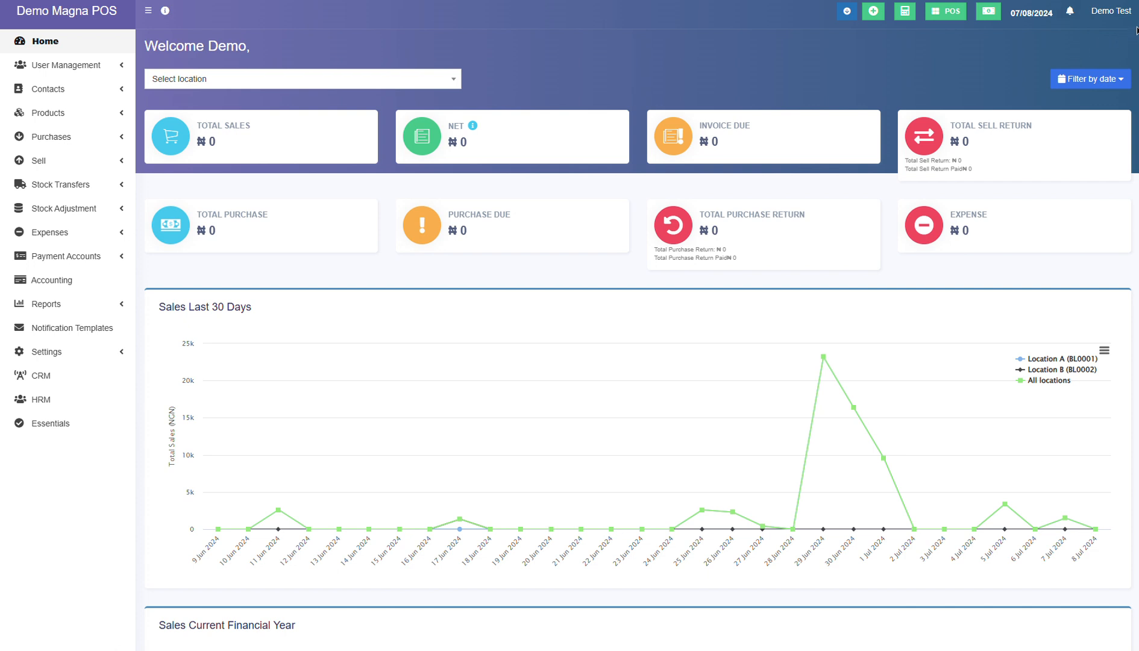
# Step: Open the list of user roles in user management
pyautogui.click(148, 10)
pyautogui.click(42, 11)
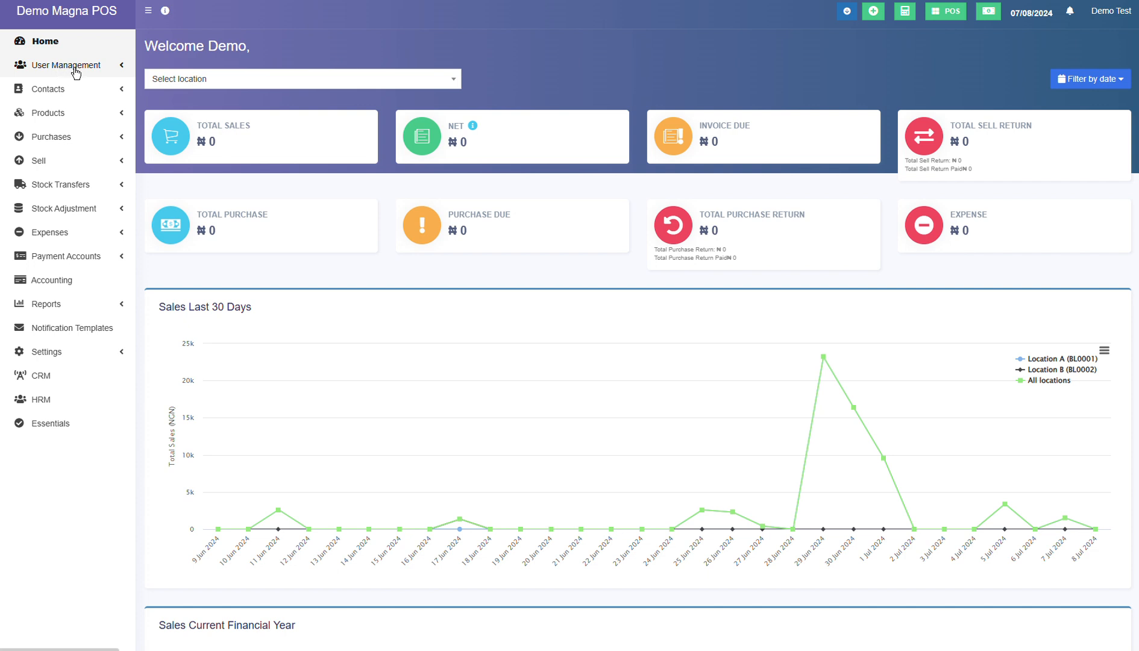
pyautogui.click(116, 67)
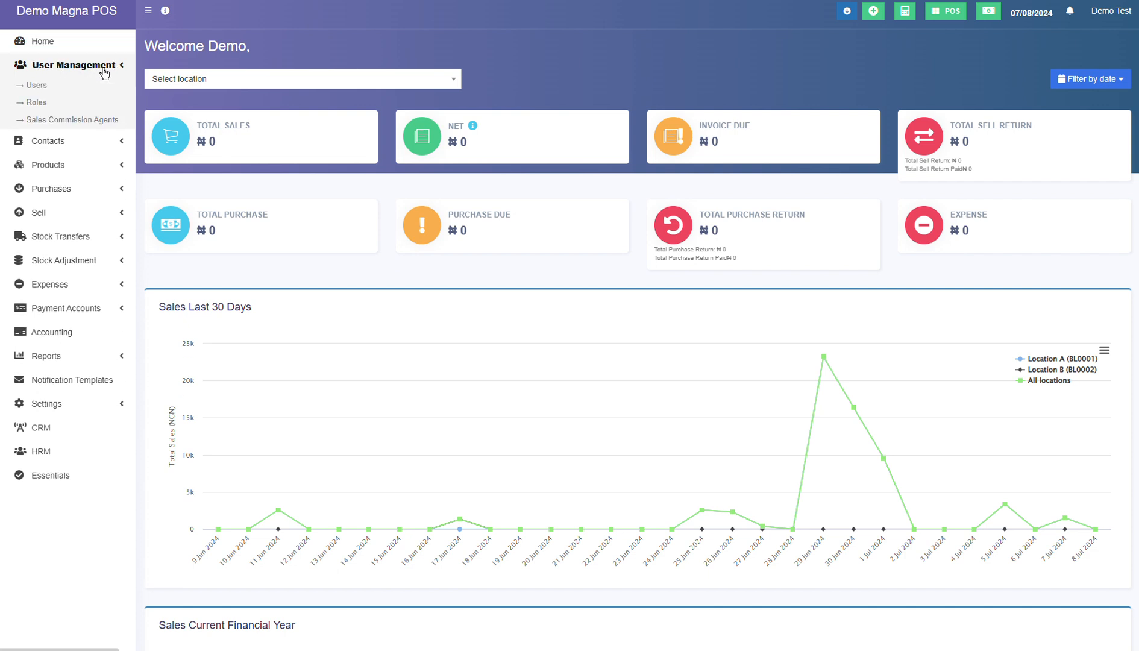
pyautogui.click(37, 104)
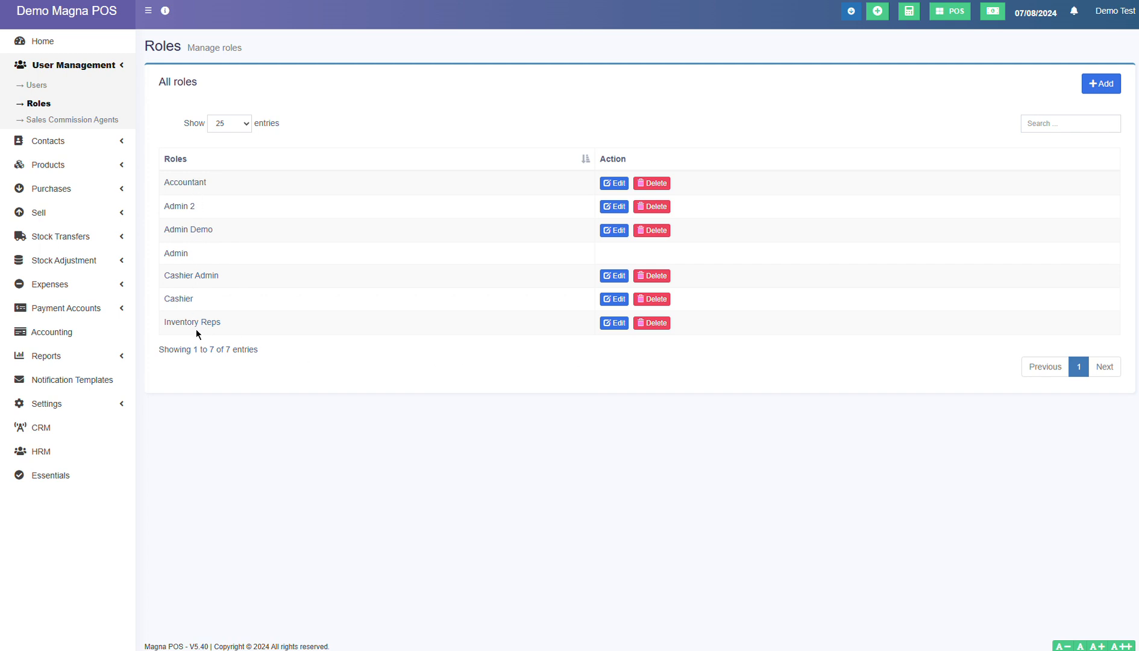
# Step: Open the Accountant role for editing and look through its permission sections
pyautogui.click(620, 188)
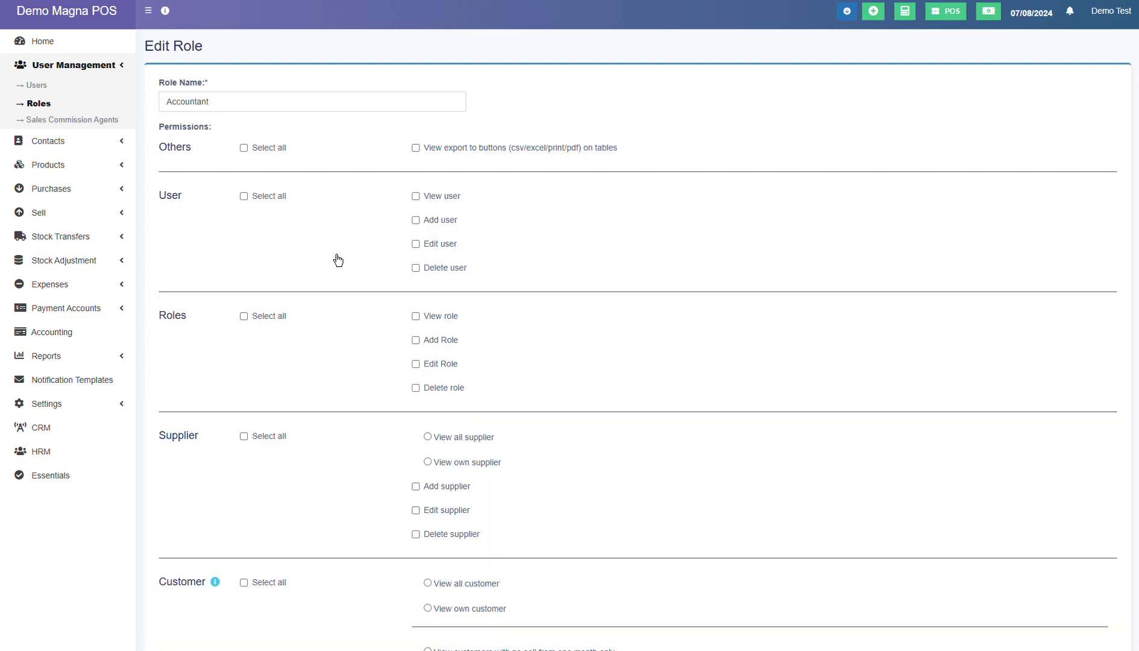
pyautogui.scroll(-2, 1060, 84)
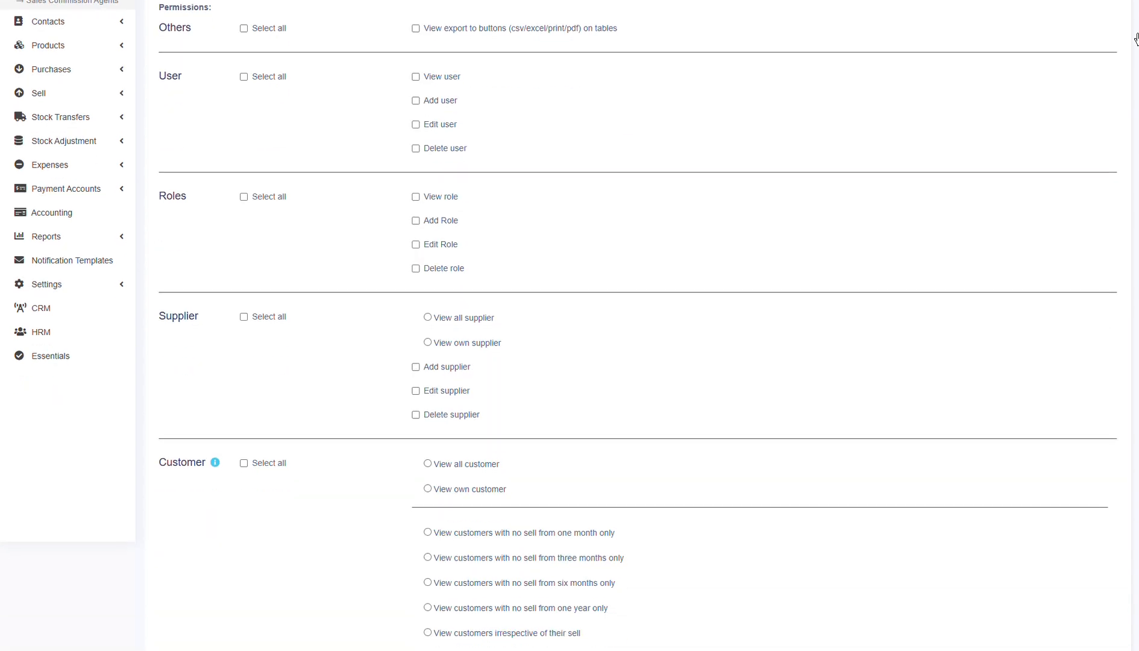
pyautogui.scroll(-8, 1101, 434)
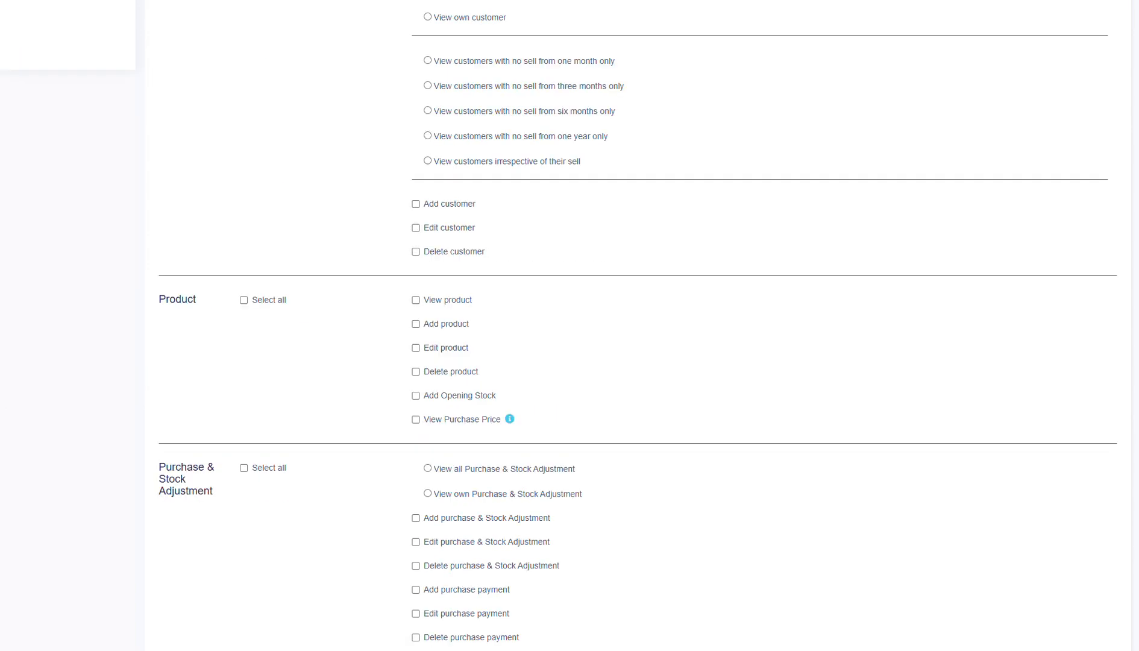
pyautogui.scroll(10, 1102, 189)
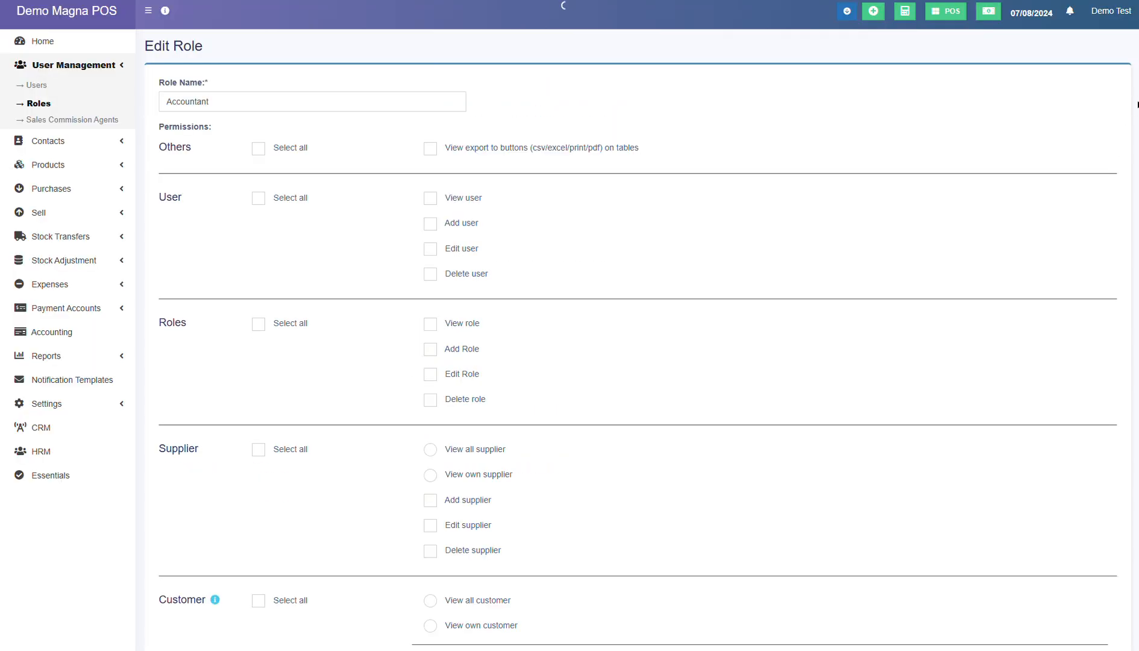
pyautogui.scroll(-10, 682, 359)
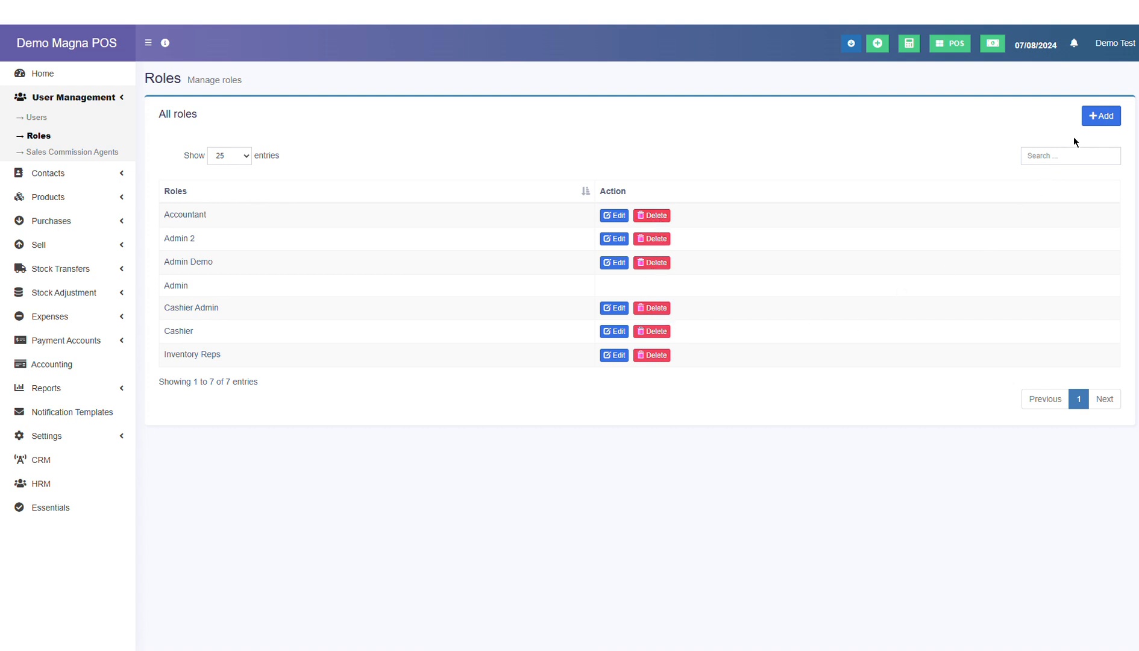
# Step: Start a new role and name it Master Sales Rep
pyautogui.click(1103, 120)
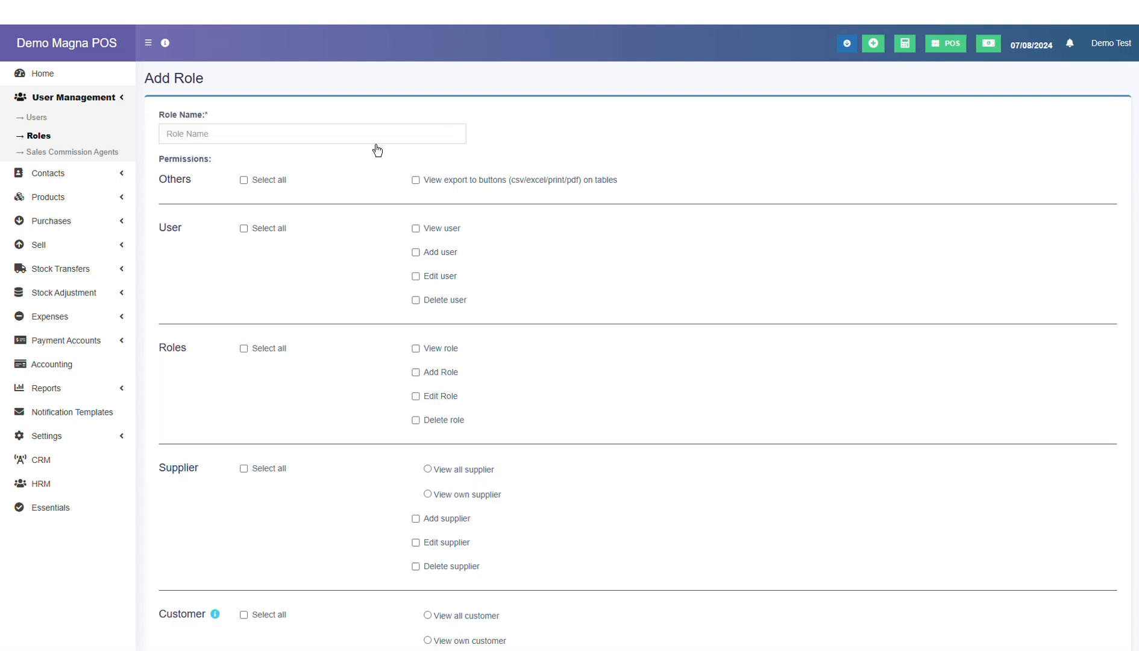
pyautogui.click(218, 132)
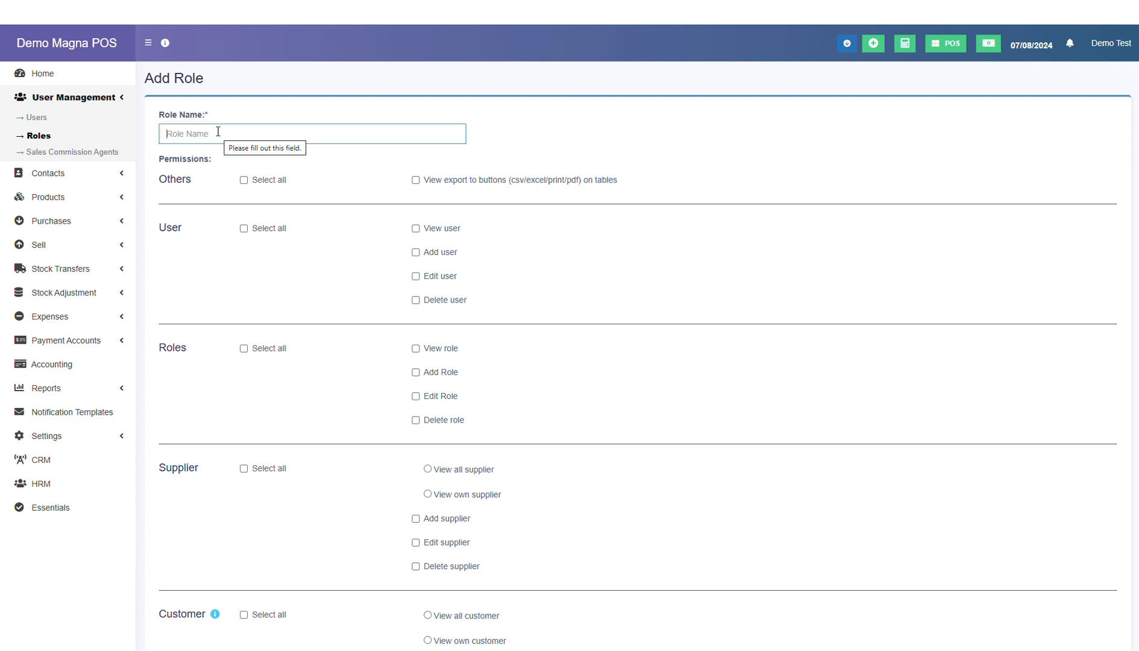
pyautogui.write('Ma')
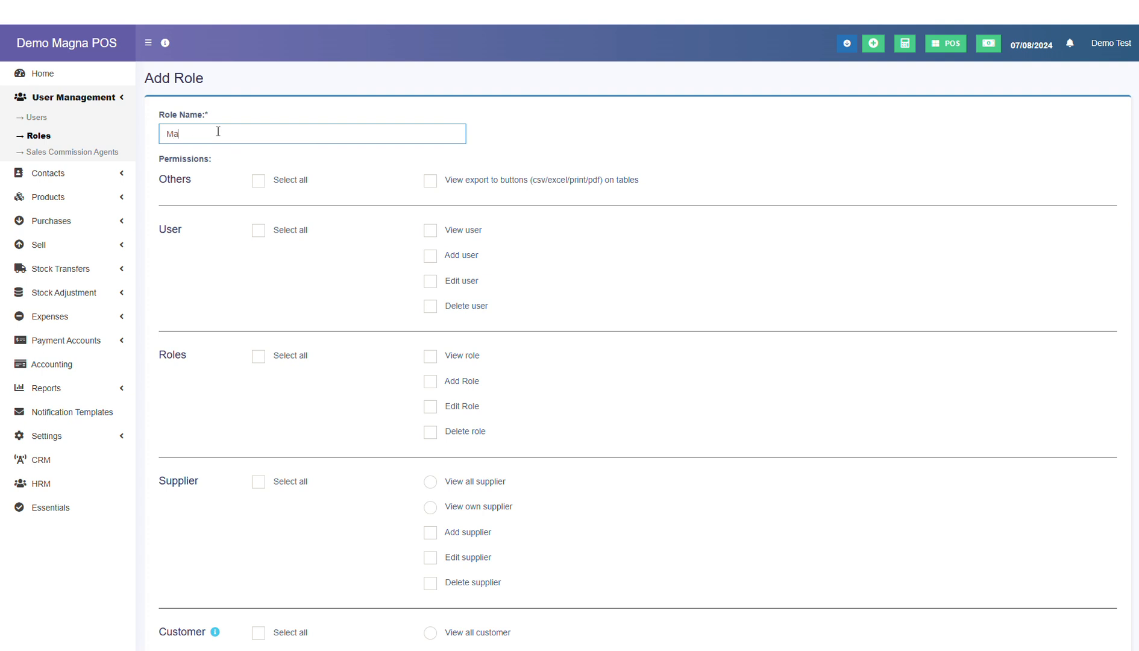
pyautogui.write('ster Sales Rep')
# Step: Grant the new role the View all customer and Add customer permissions
pyautogui.scroll(-2, 320, 187)
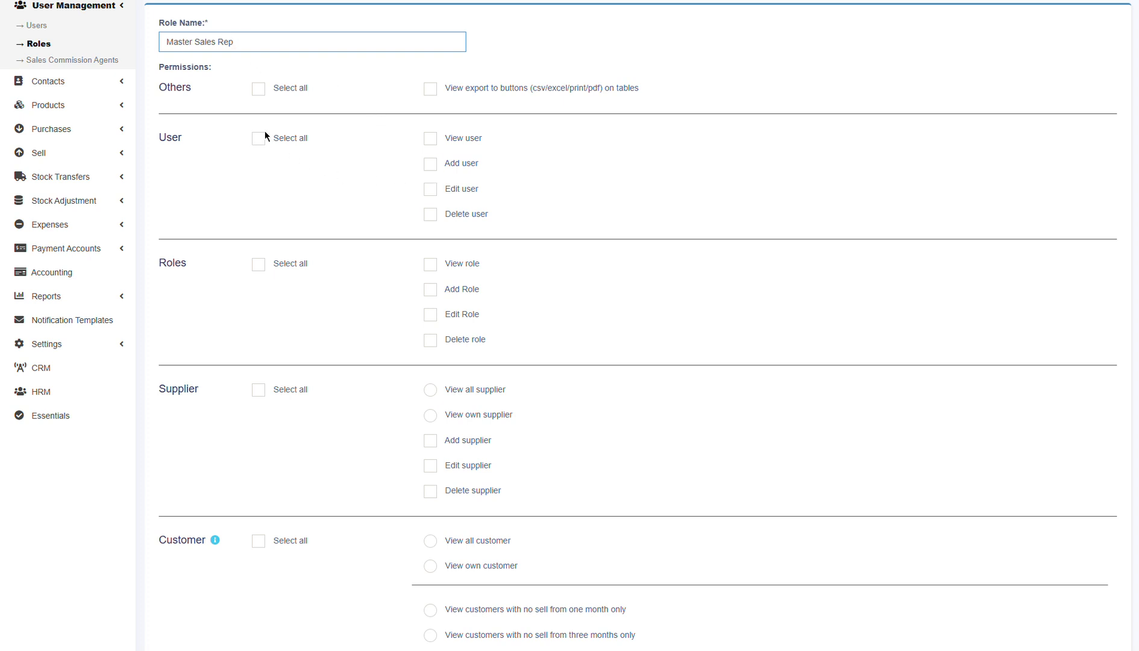
pyautogui.scroll(-2, 439, 155)
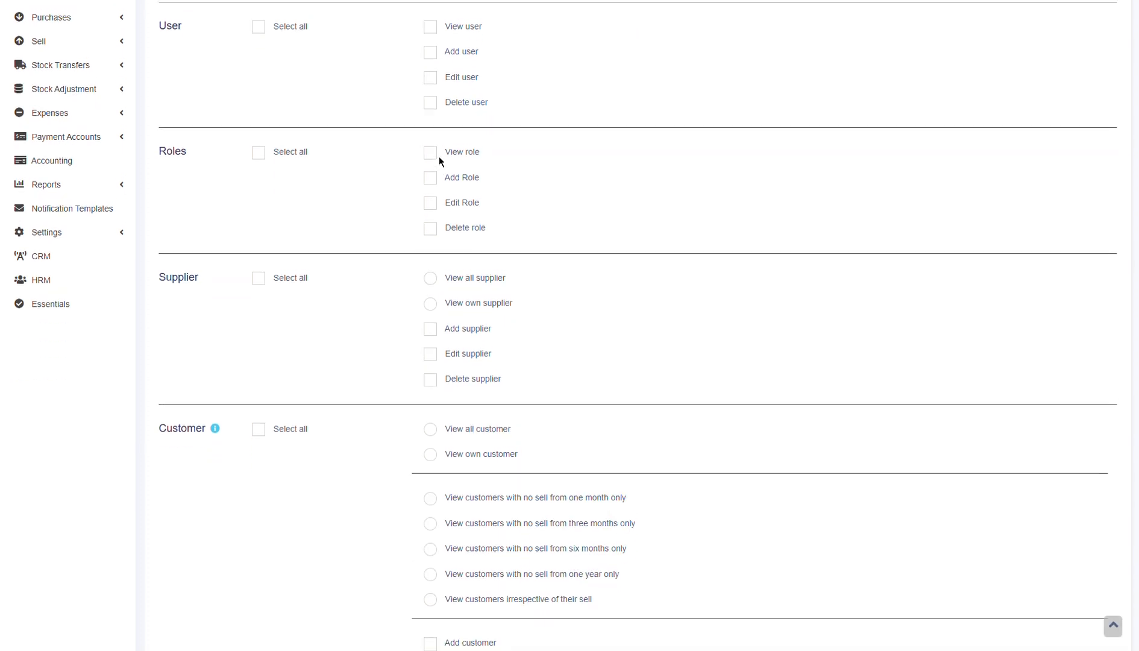
pyautogui.scroll(2, 439, 155)
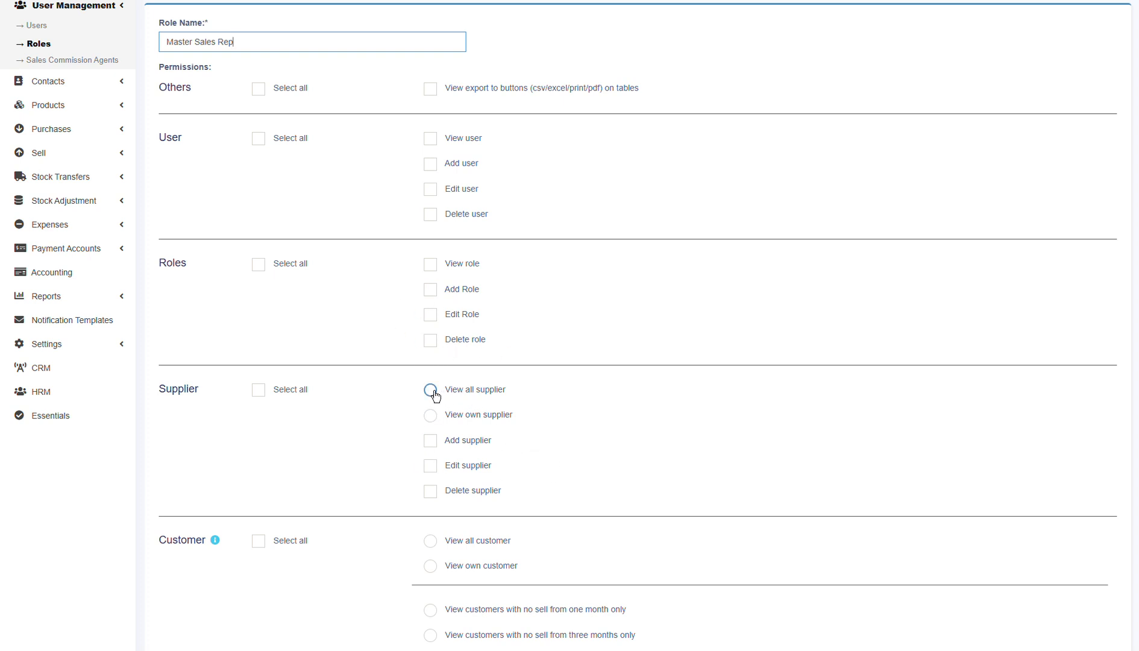
pyautogui.scroll(-2, 454, 408)
pyautogui.scroll(-3, 453, 408)
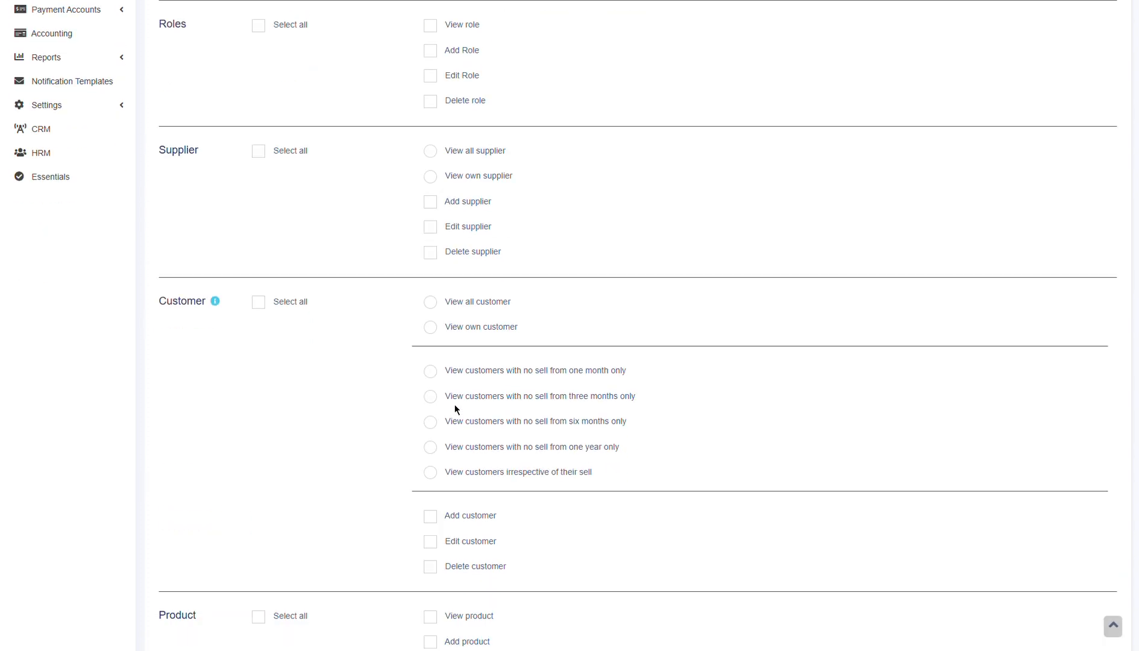
pyautogui.click(431, 301)
pyautogui.click(432, 518)
# Step: Grant the role the View product permission and the Add POS sell permission
pyautogui.scroll(-7, 493, 530)
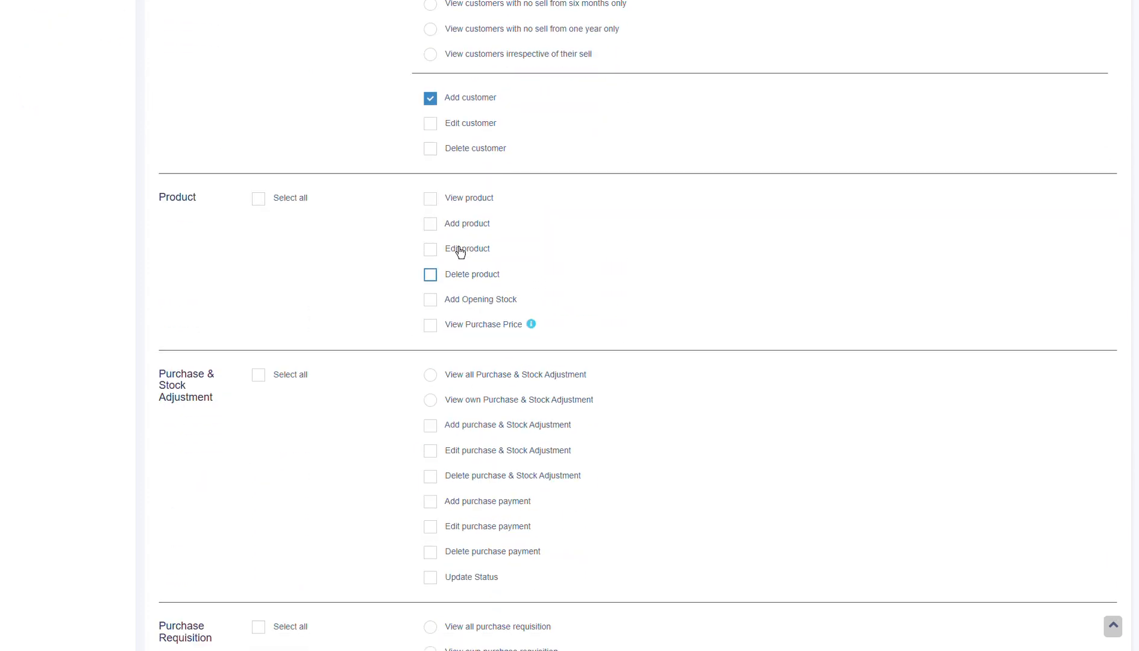
pyautogui.click(431, 199)
pyautogui.scroll(-8, 488, 482)
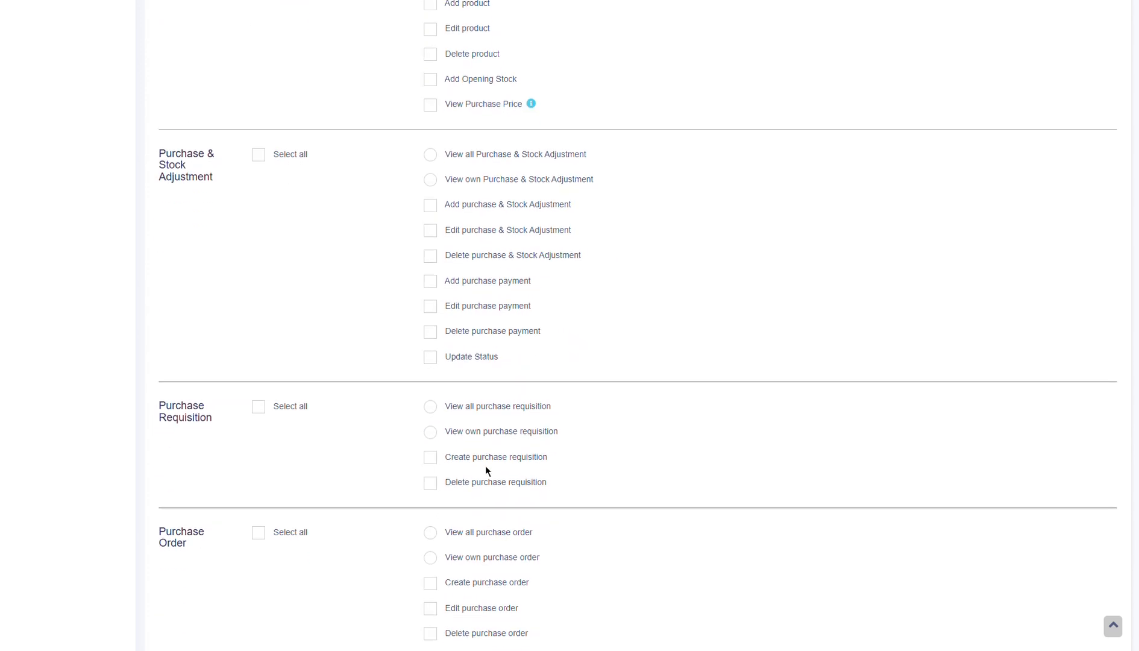
pyautogui.scroll(-1, 483, 476)
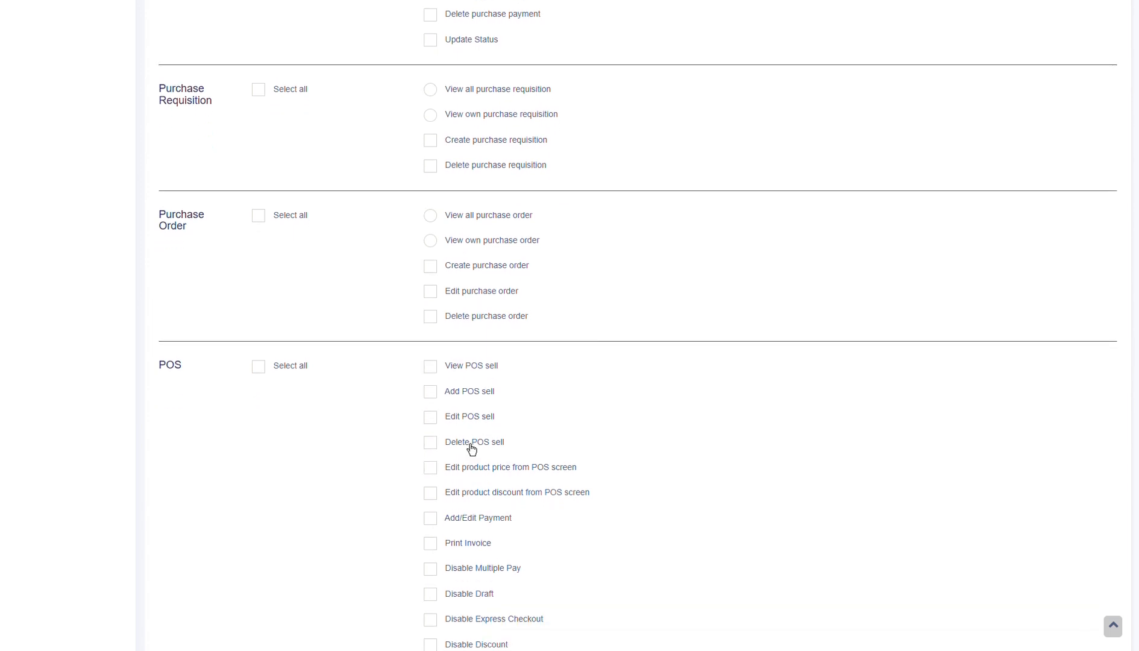
pyautogui.click(432, 394)
# Step: Review the remaining permission sections from POS down to Superadmin and save the new role
pyautogui.scroll(-1, 492, 480)
pyautogui.scroll(-2, 493, 486)
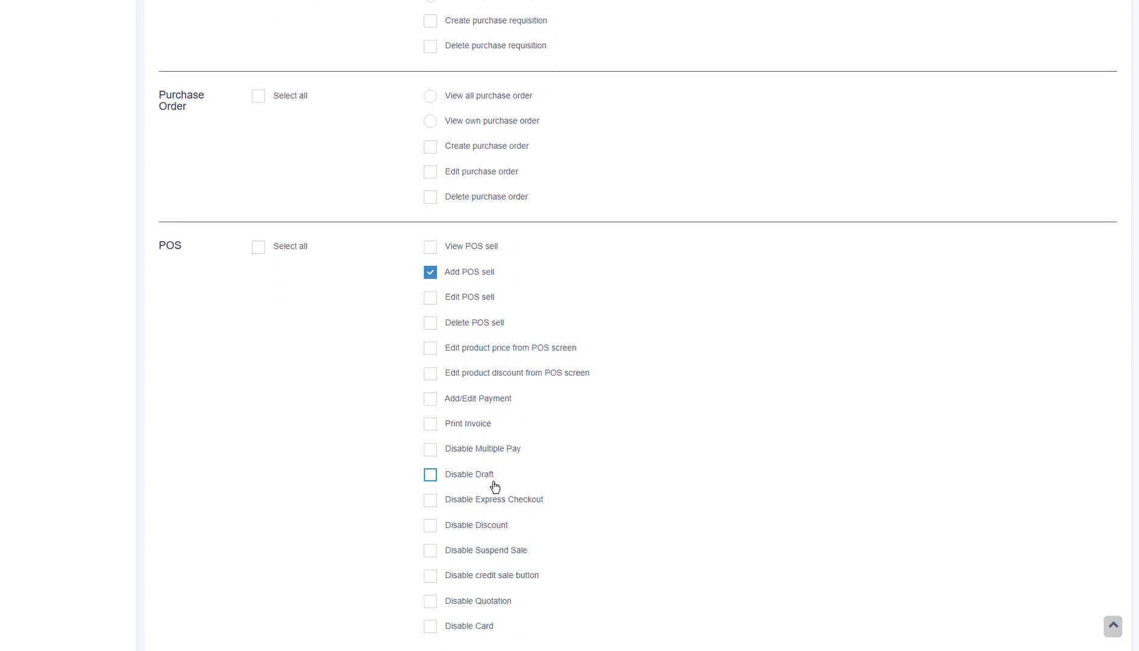
pyautogui.scroll(-1, 495, 486)
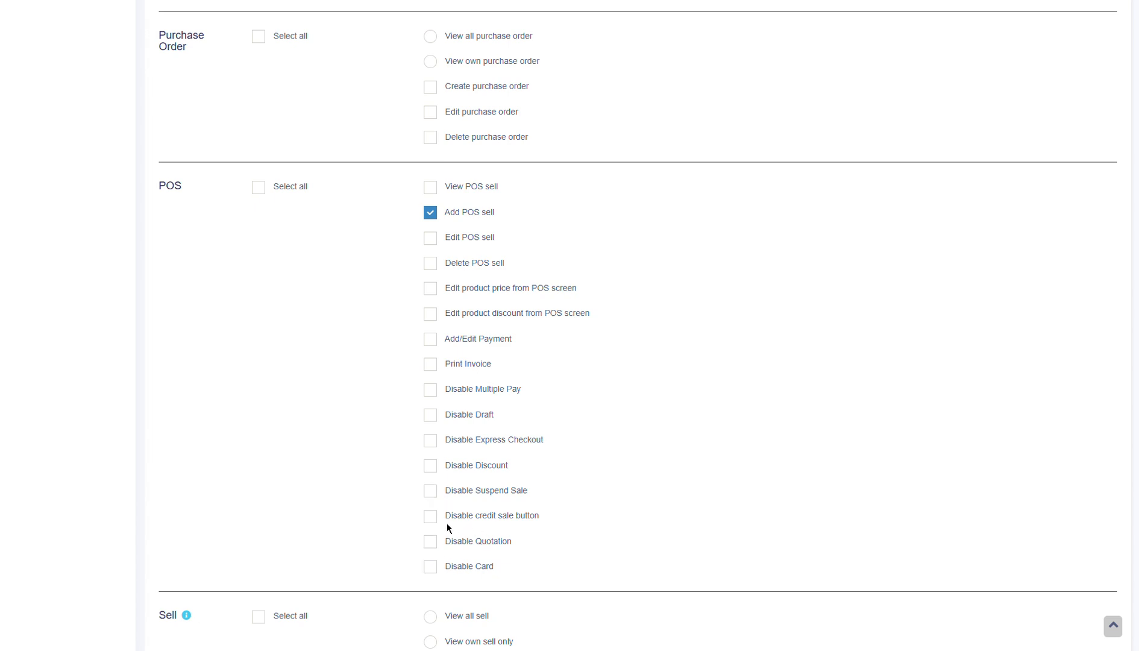
pyautogui.scroll(-10, 452, 434)
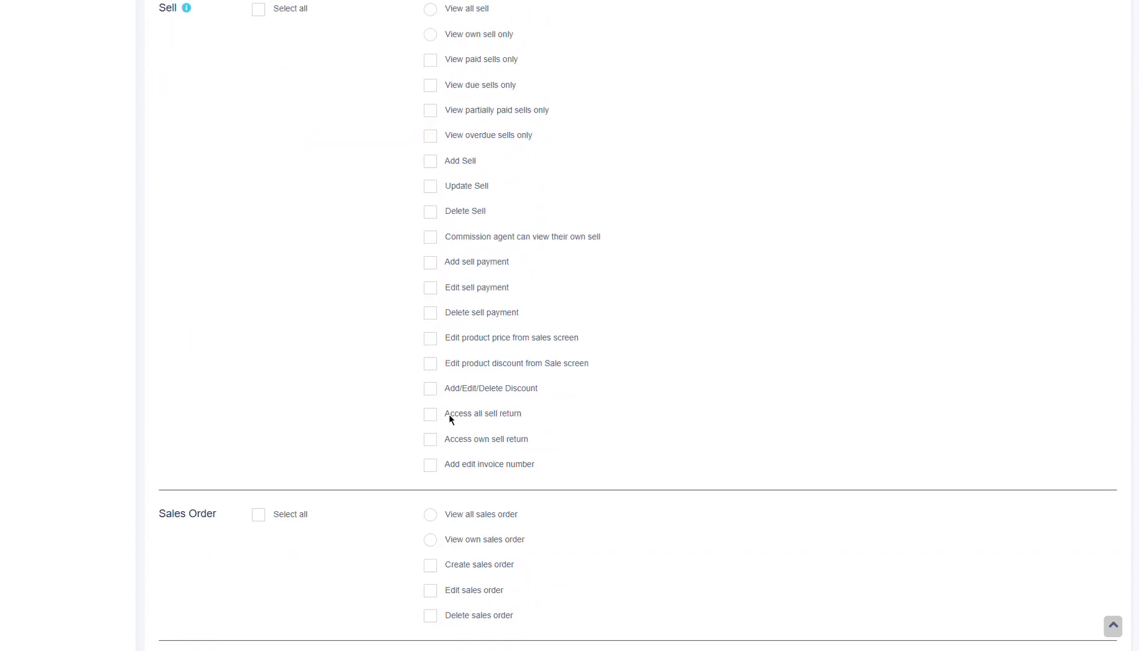
pyautogui.scroll(-20, 451, 417)
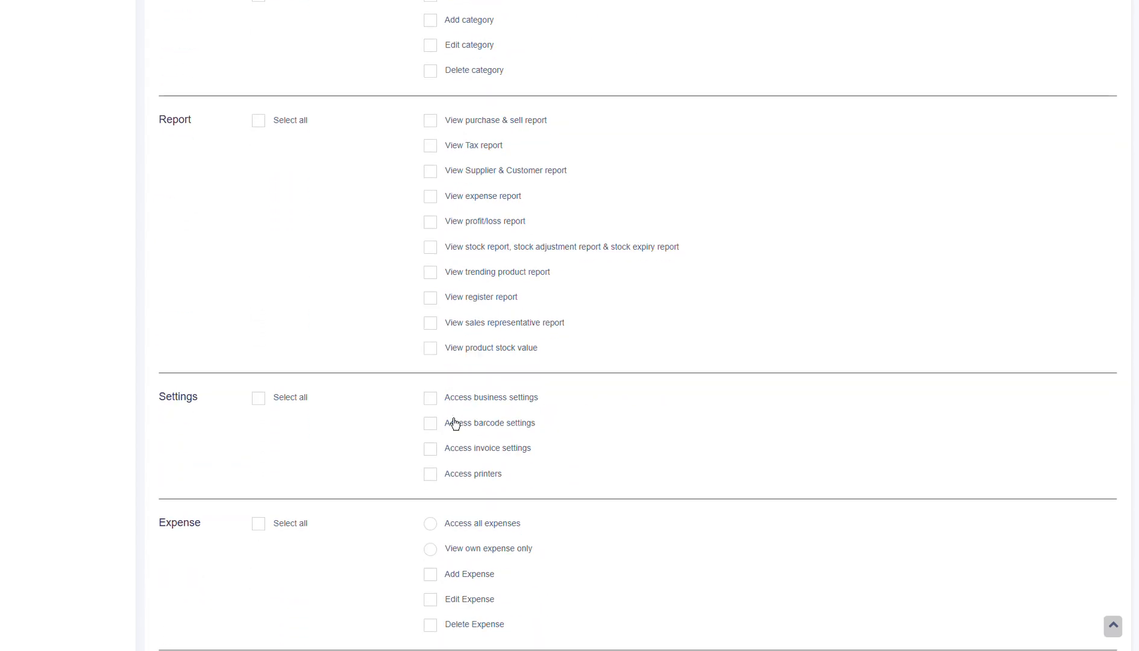
pyautogui.scroll(-20, 455, 424)
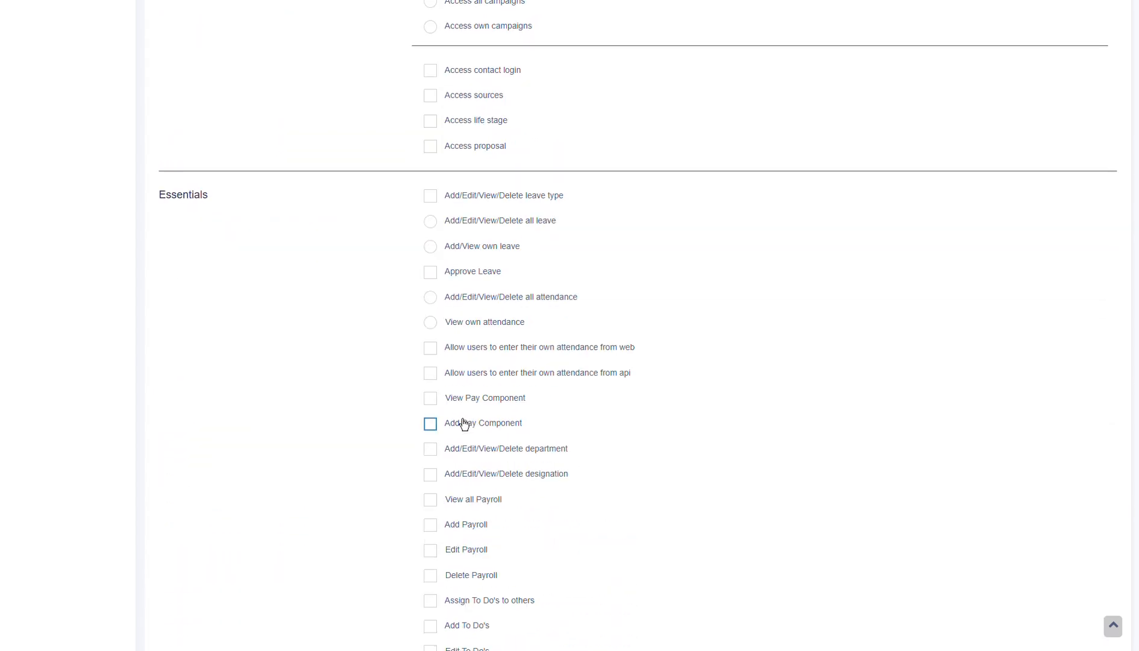
pyautogui.scroll(-5, 464, 424)
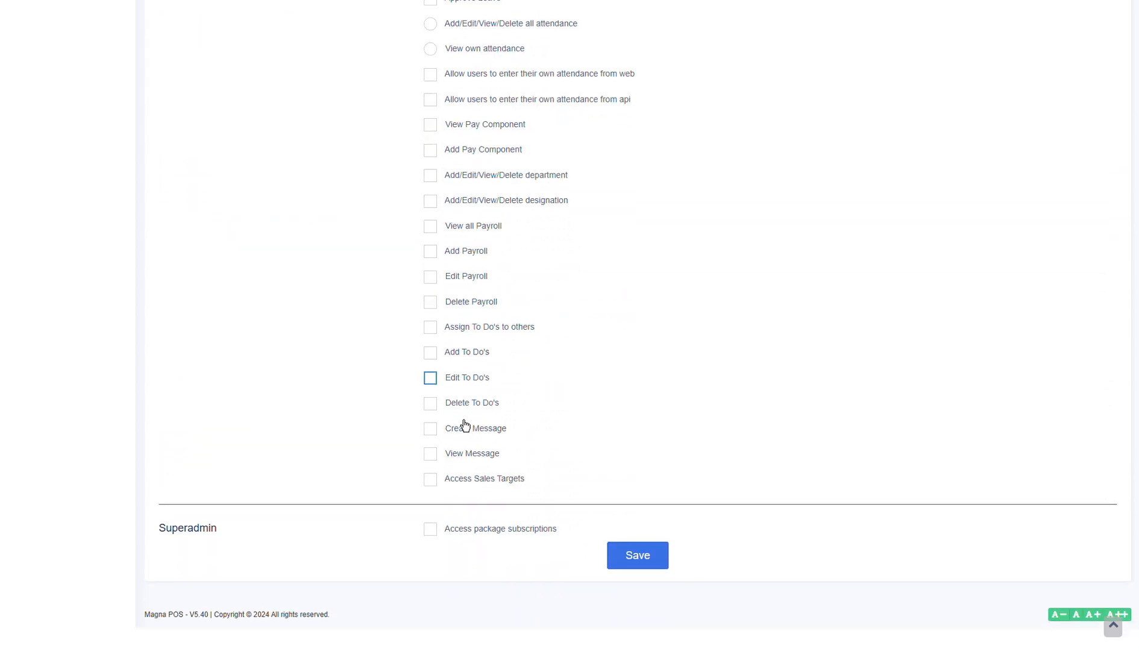
pyautogui.click(629, 544)
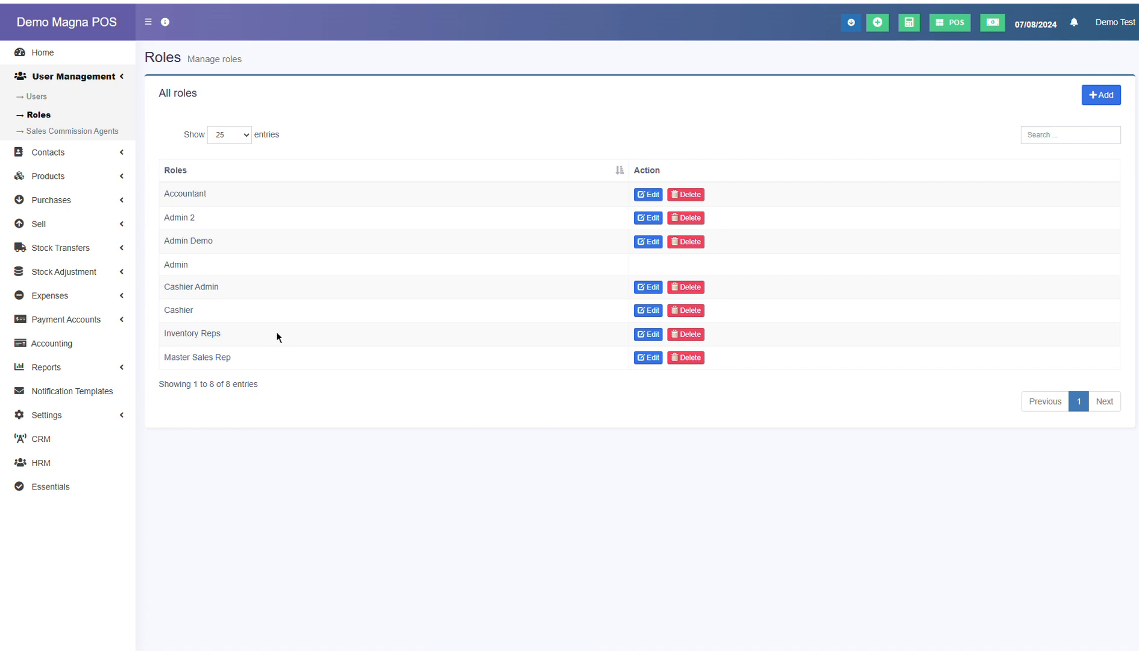
# Step: Edit the user who holds the Cashier Admin role and set the role to Master Sales Rep
pyautogui.click(42, 101)
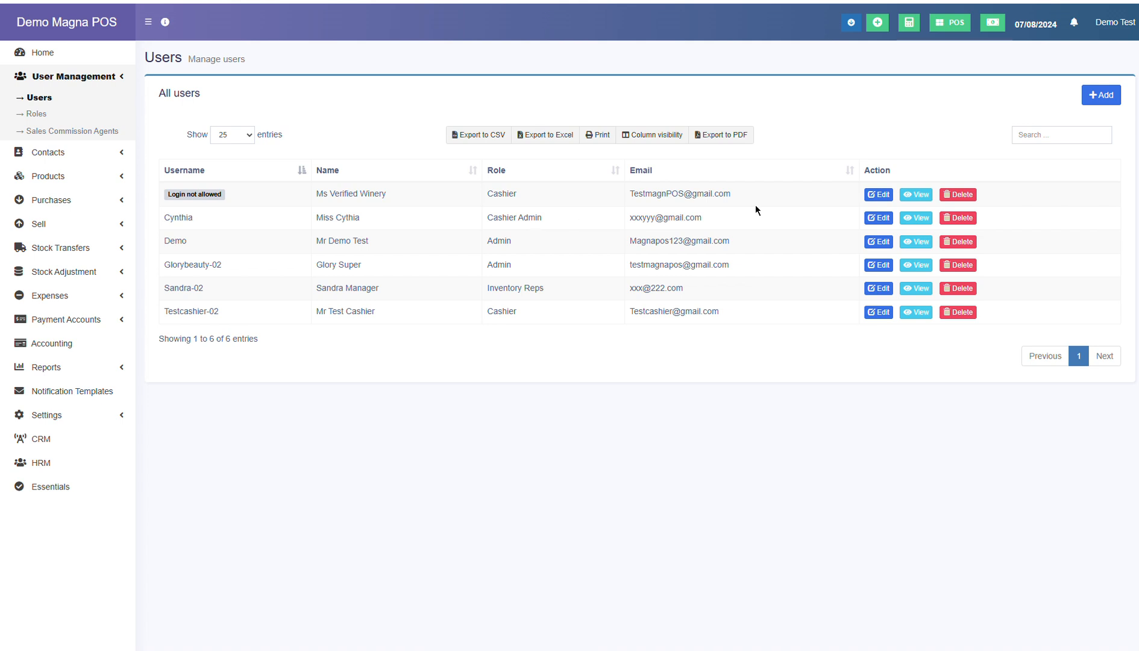
pyautogui.click(876, 219)
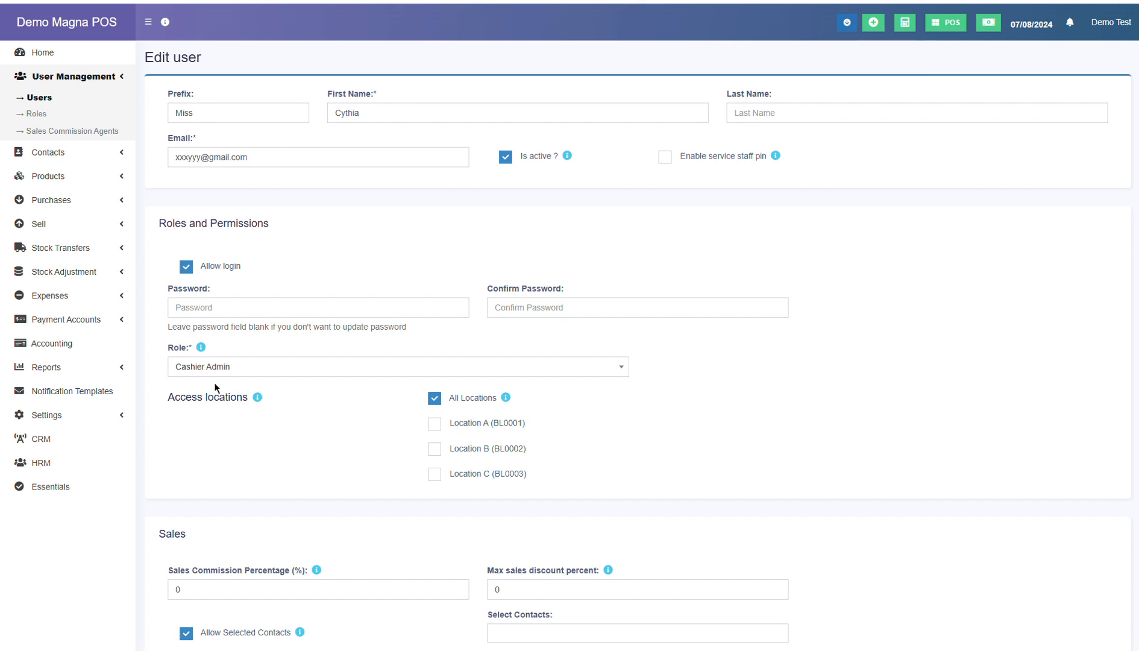
pyautogui.click(625, 370)
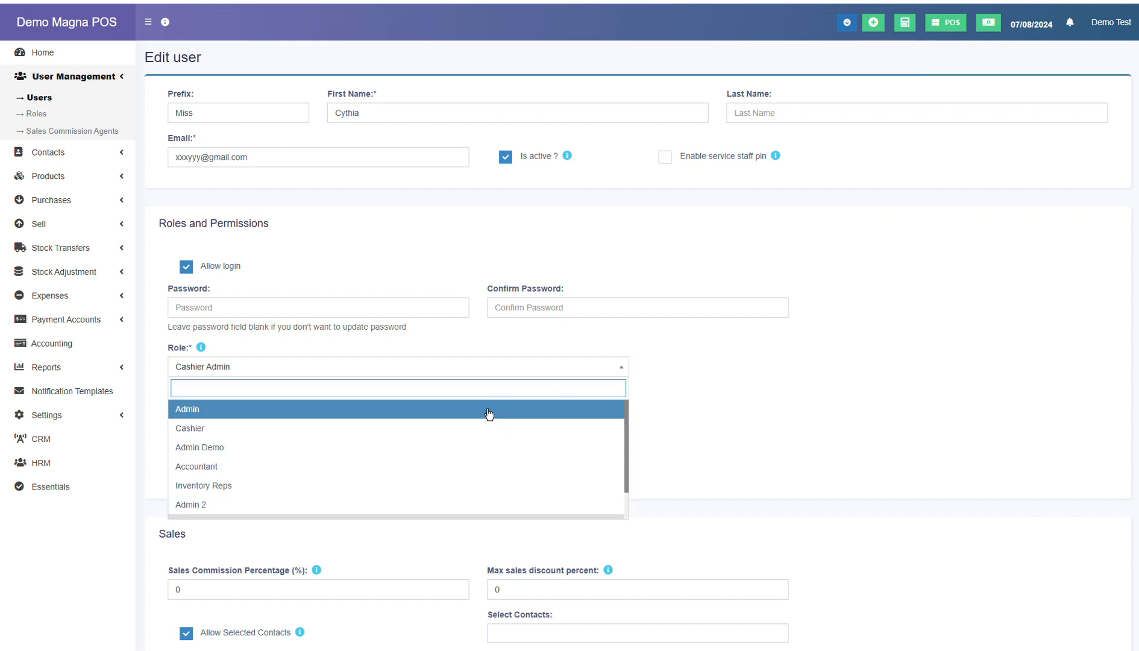
pyautogui.scroll(-1, 483, 422)
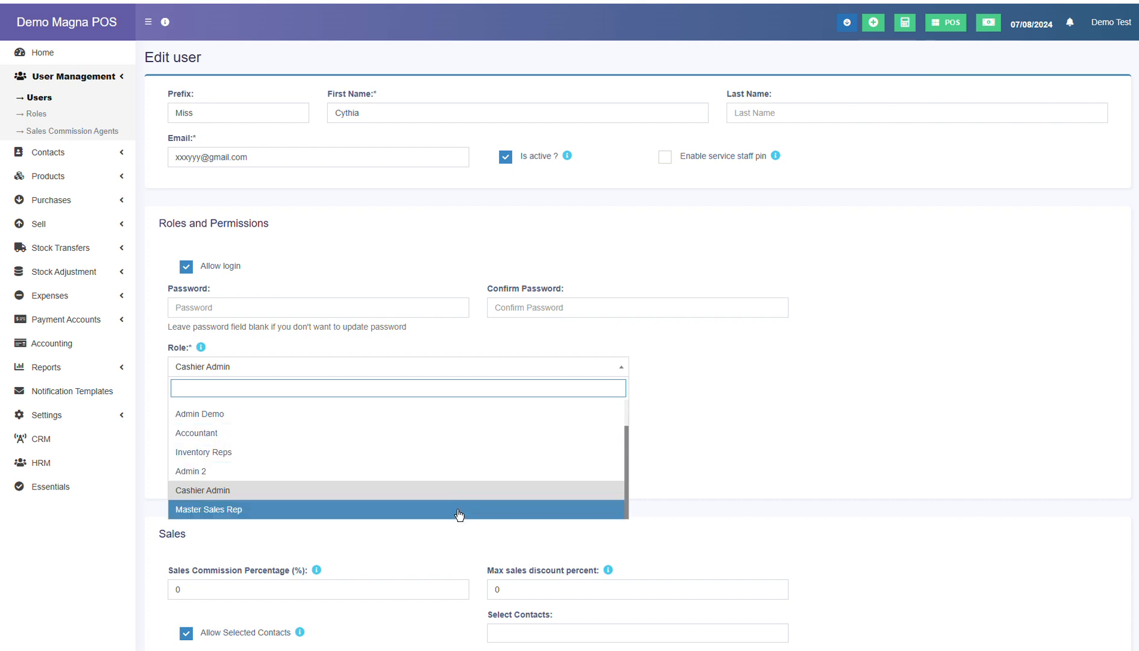
pyautogui.click(459, 513)
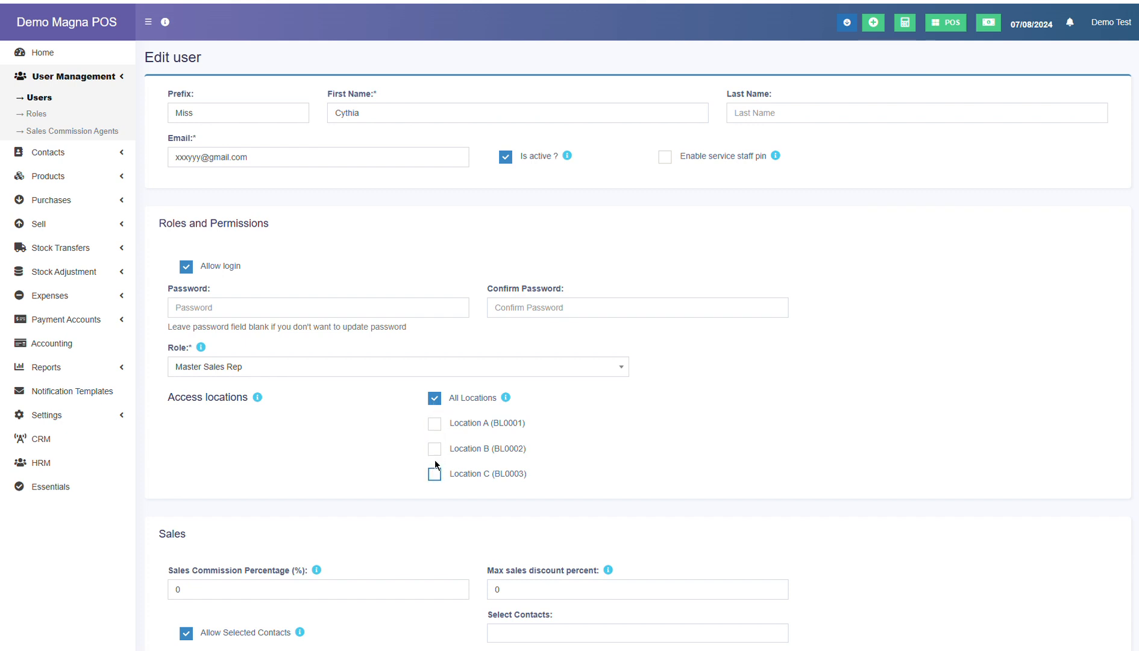
# Step: Toggle the user's All Locations access off and back on, and save the updated user
pyautogui.click(435, 402)
pyautogui.click(435, 403)
pyautogui.scroll(-15, 798, 473)
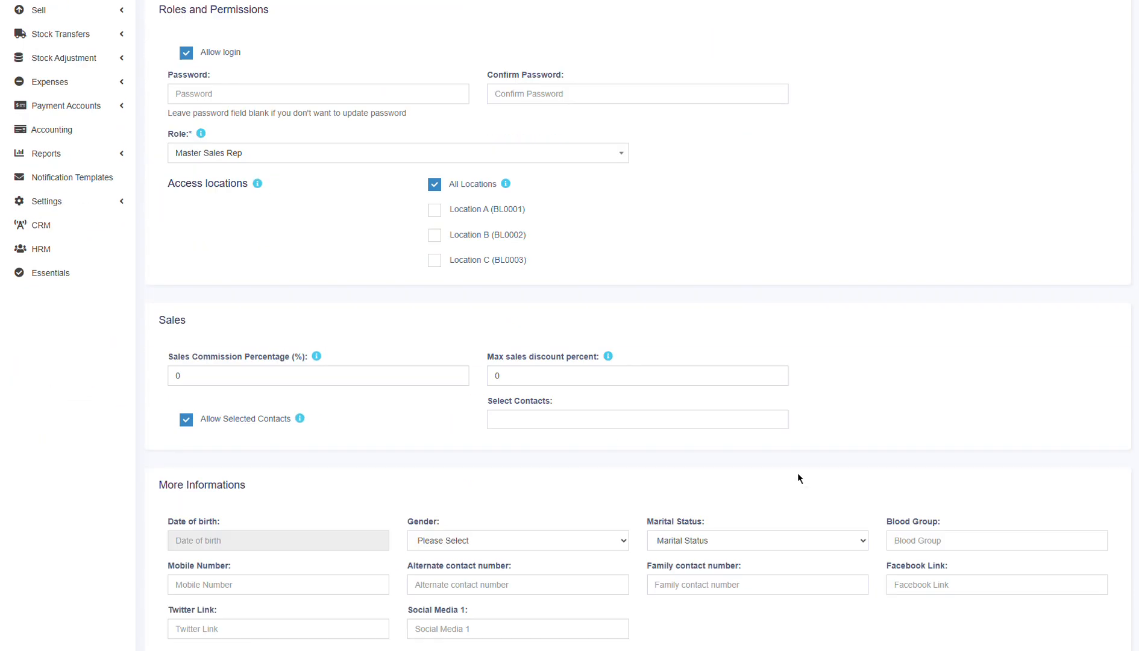
pyautogui.click(643, 564)
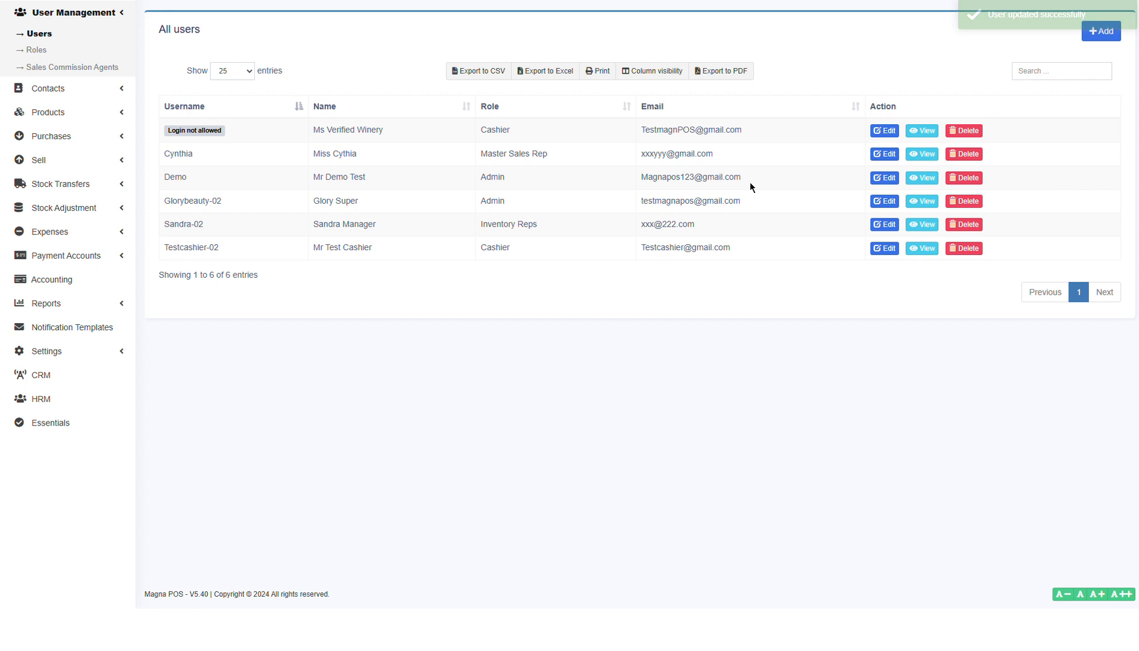
# Step: View the profile of the user with the Master Sales Rep role from the users list
pyautogui.click(930, 158)
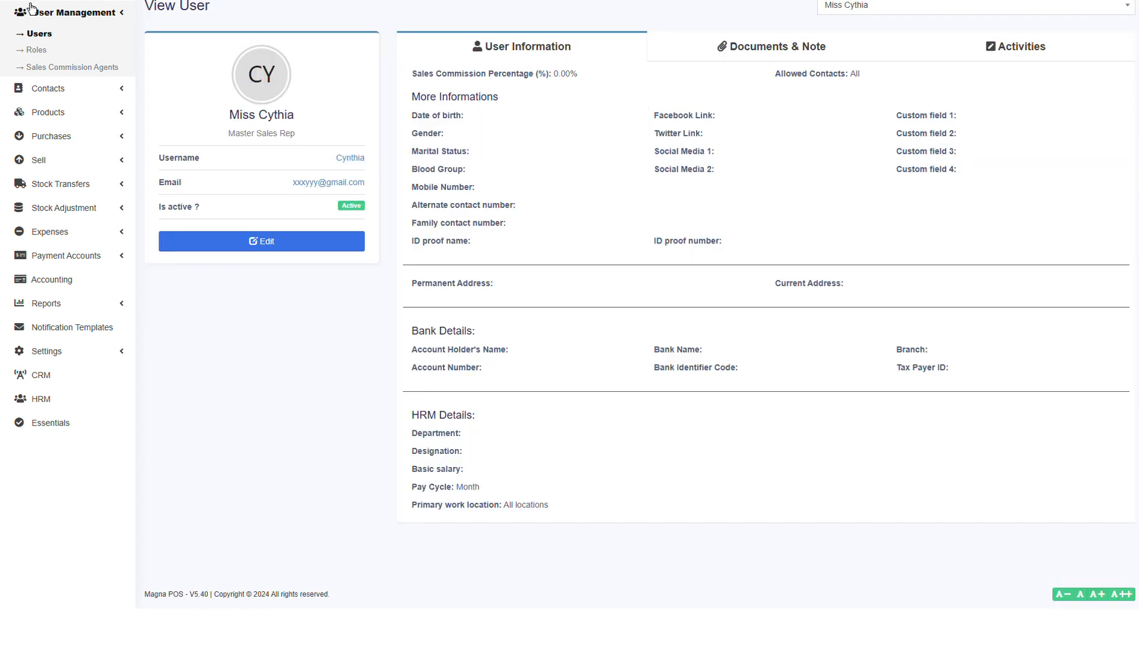
pyautogui.click(43, 37)
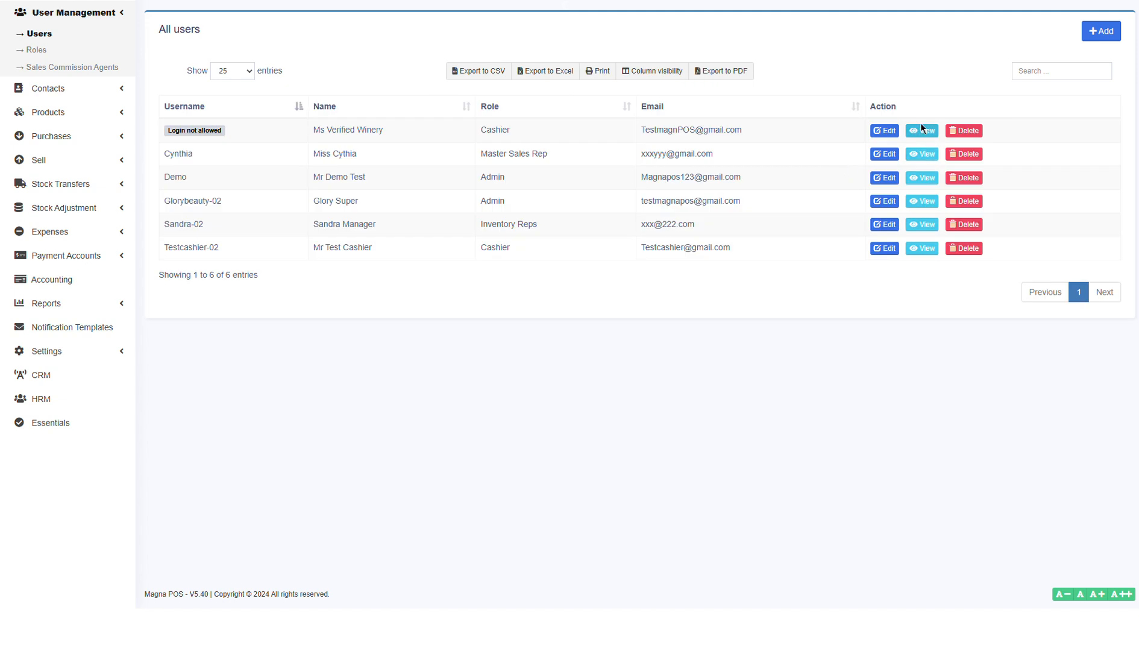
pyautogui.click(922, 154)
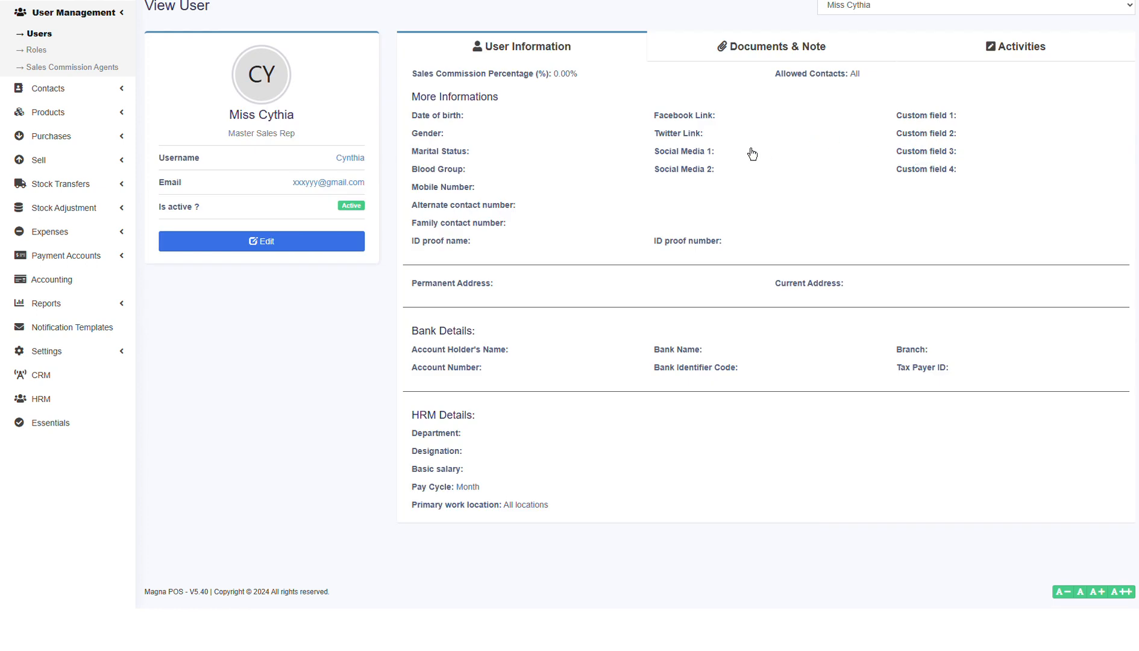
# Step: Check the user's activity history and the documents and notes section, and return to the users list
pyautogui.click(1025, 48)
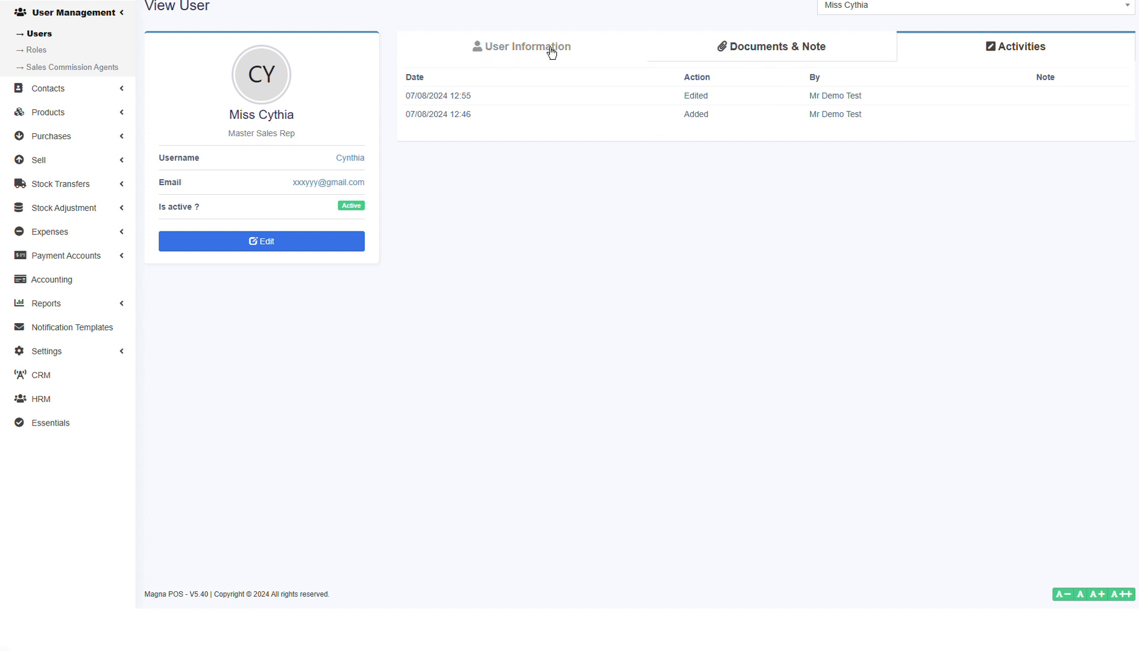
pyautogui.click(721, 45)
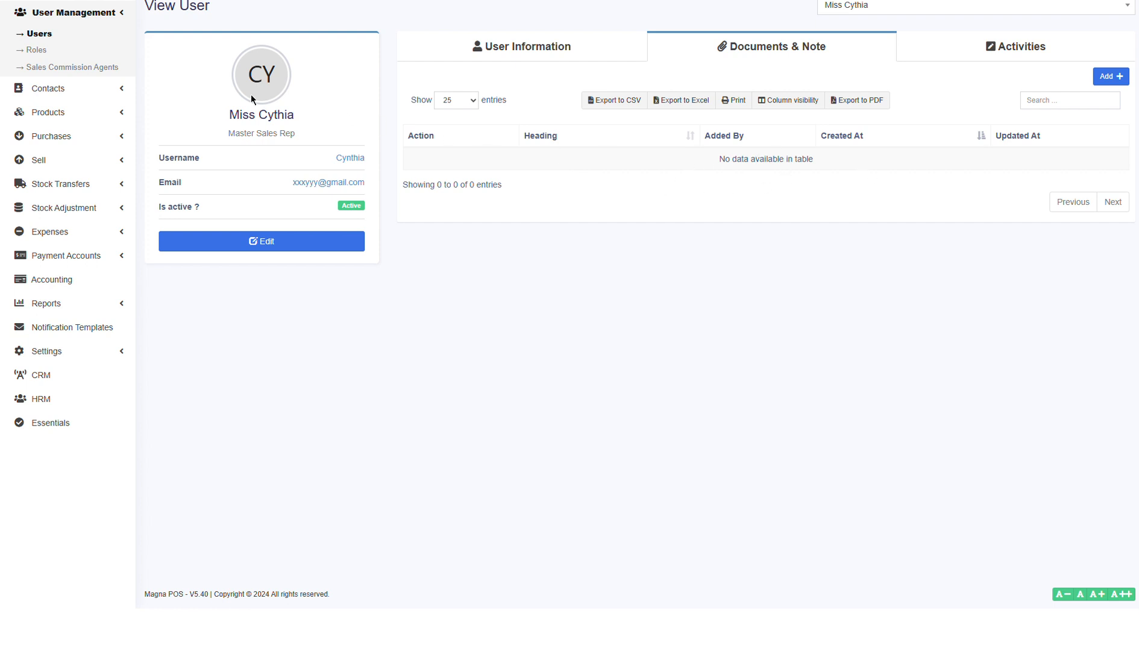
pyautogui.click(38, 37)
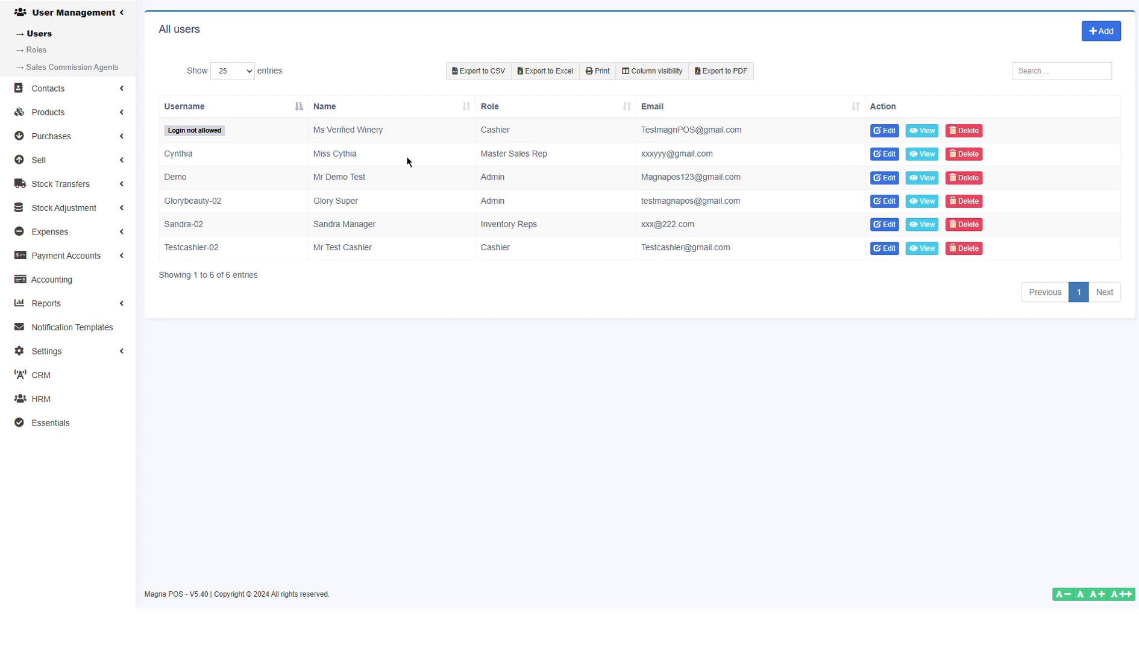
# Step: Open a new user form and examine its prefix, name, email and login fields
pyautogui.click(1106, 33)
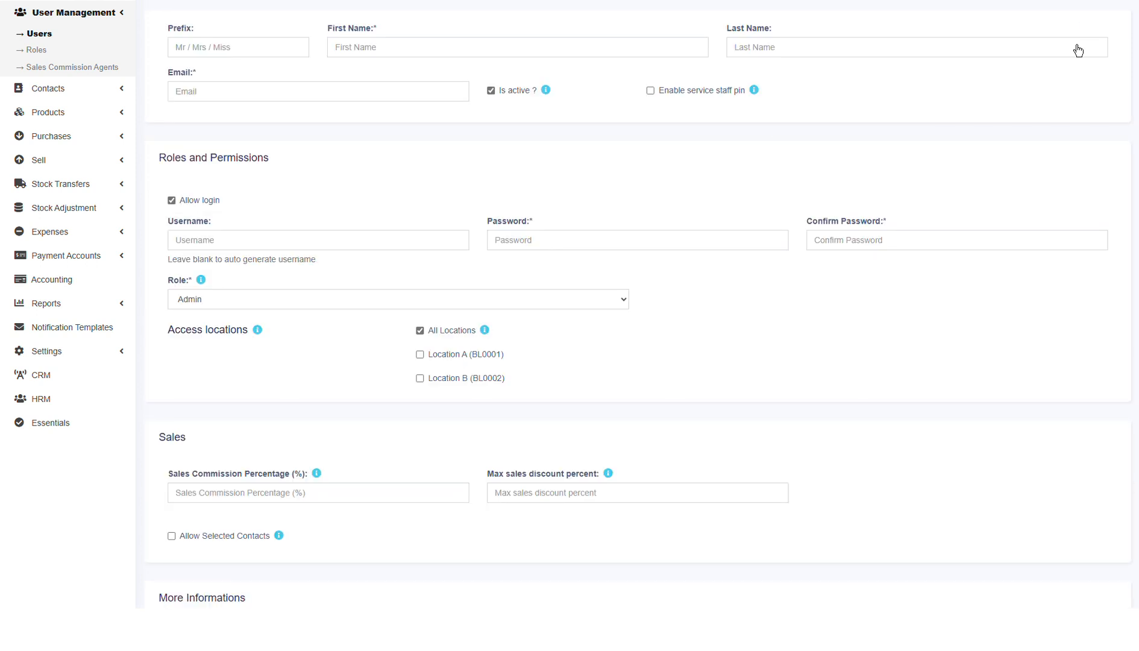
pyautogui.click(202, 51)
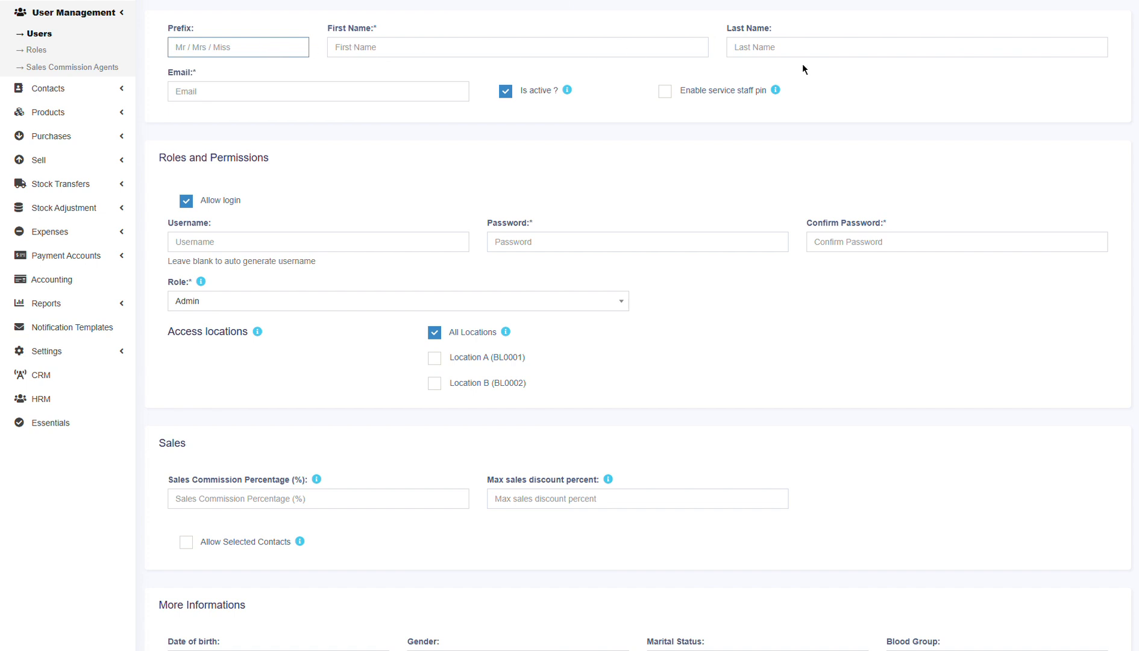
pyautogui.click(427, 94)
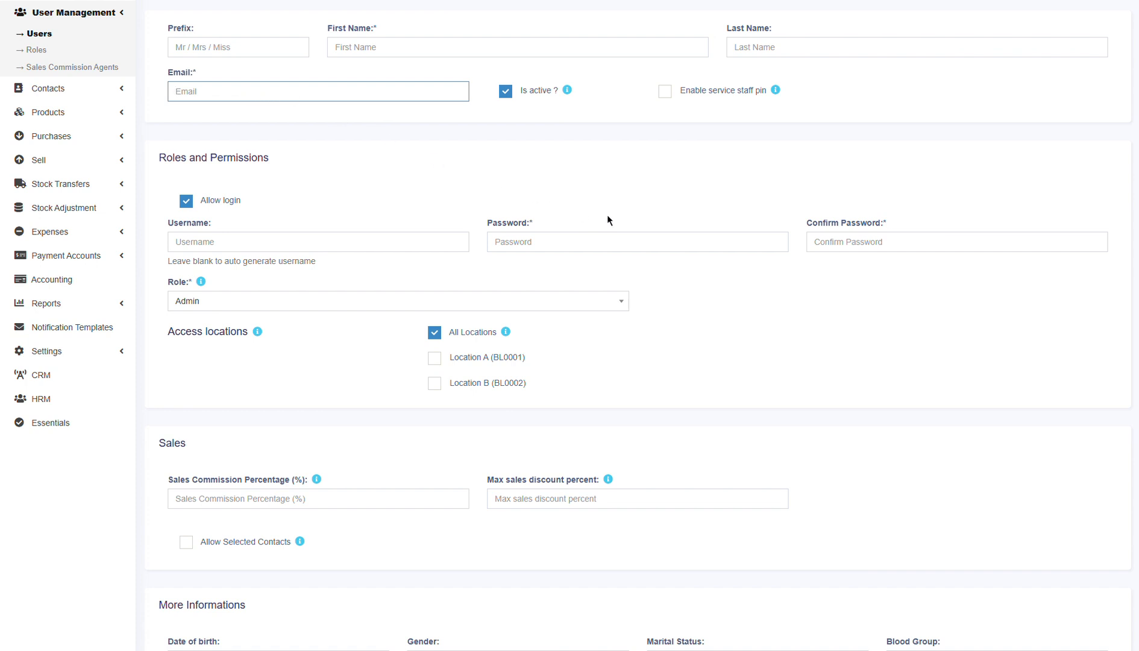
pyautogui.scroll(1, 905, 162)
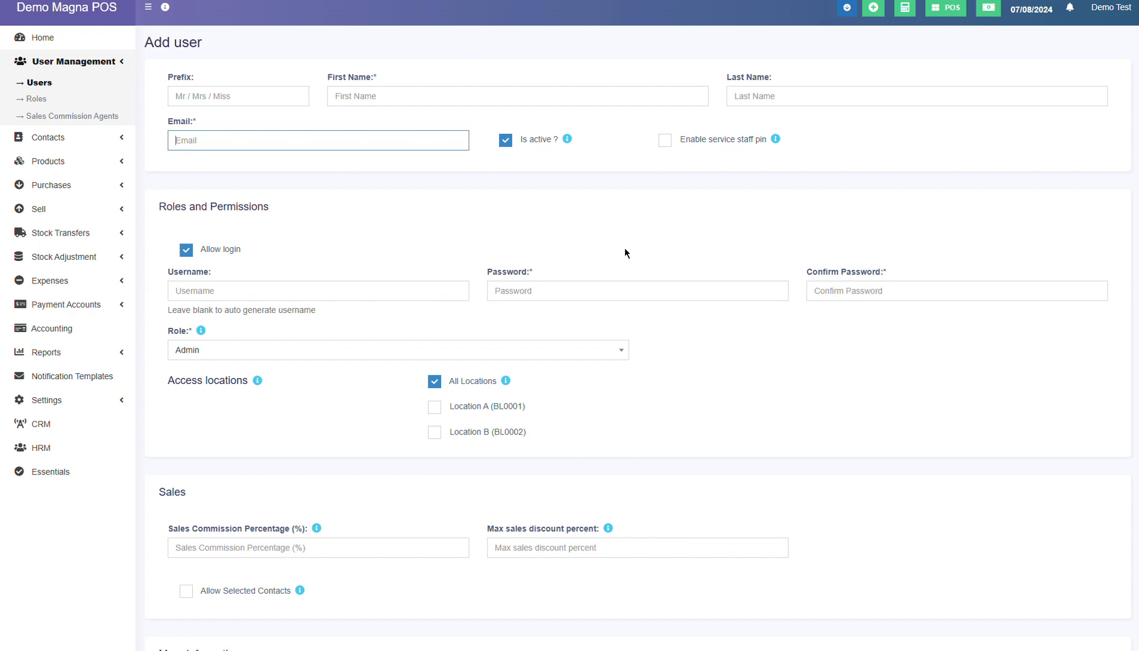
pyautogui.scroll(-1, 625, 249)
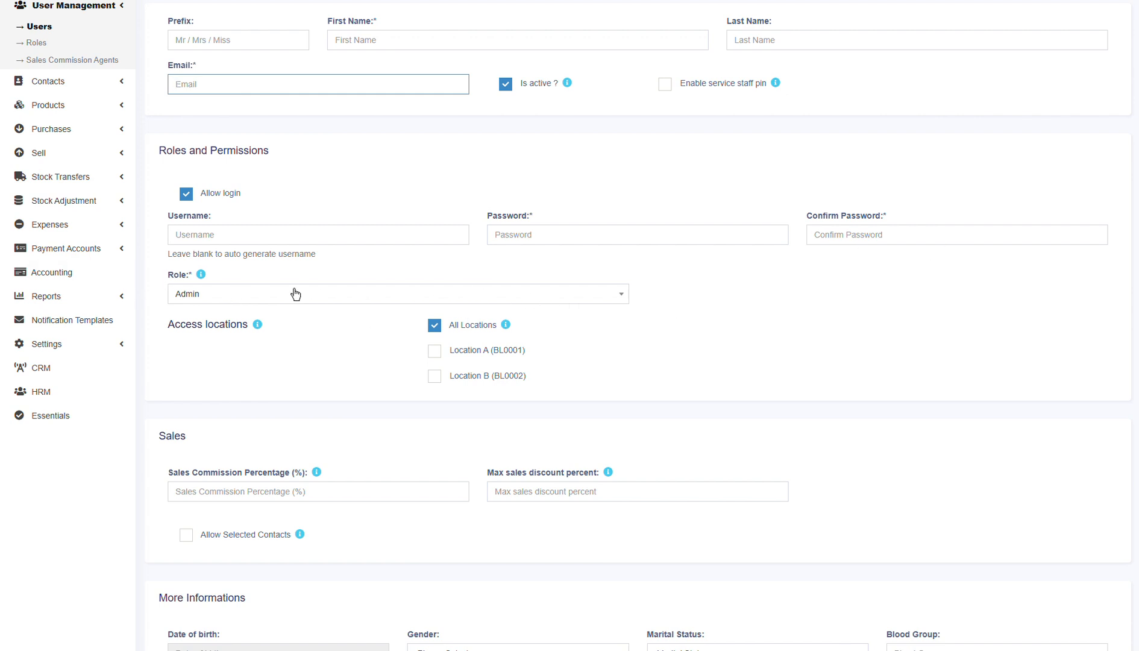
# Step: Browse the roles available for the new user and close the list without changing the selection
pyautogui.click(386, 293)
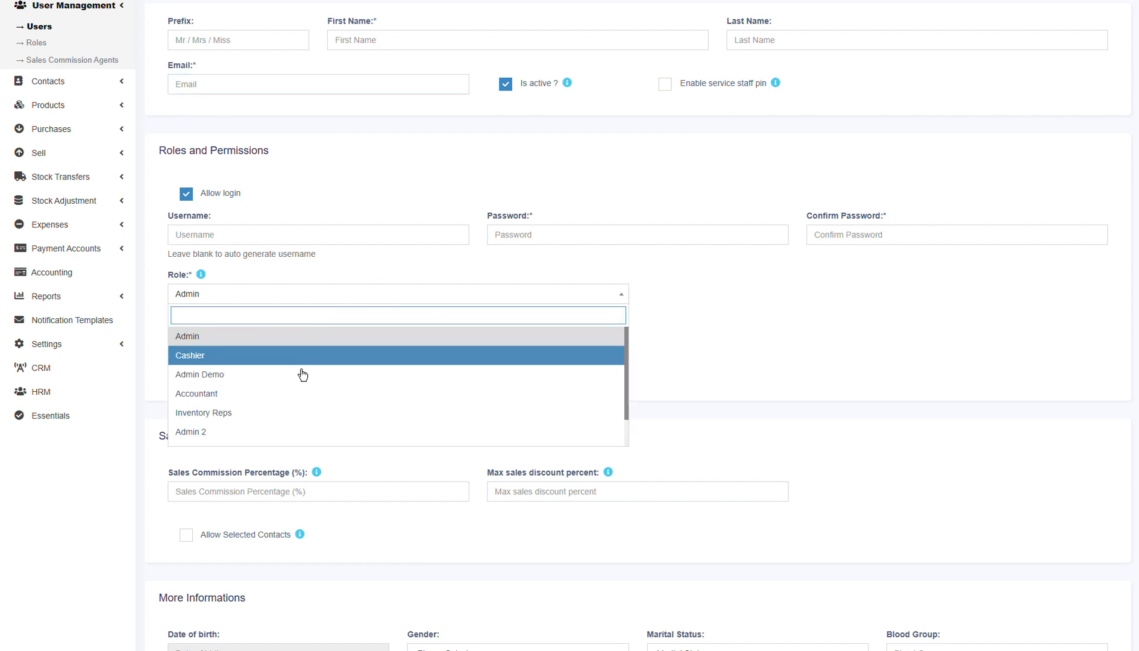
pyautogui.scroll(-1, 290, 398)
pyautogui.scroll(1, 332, 367)
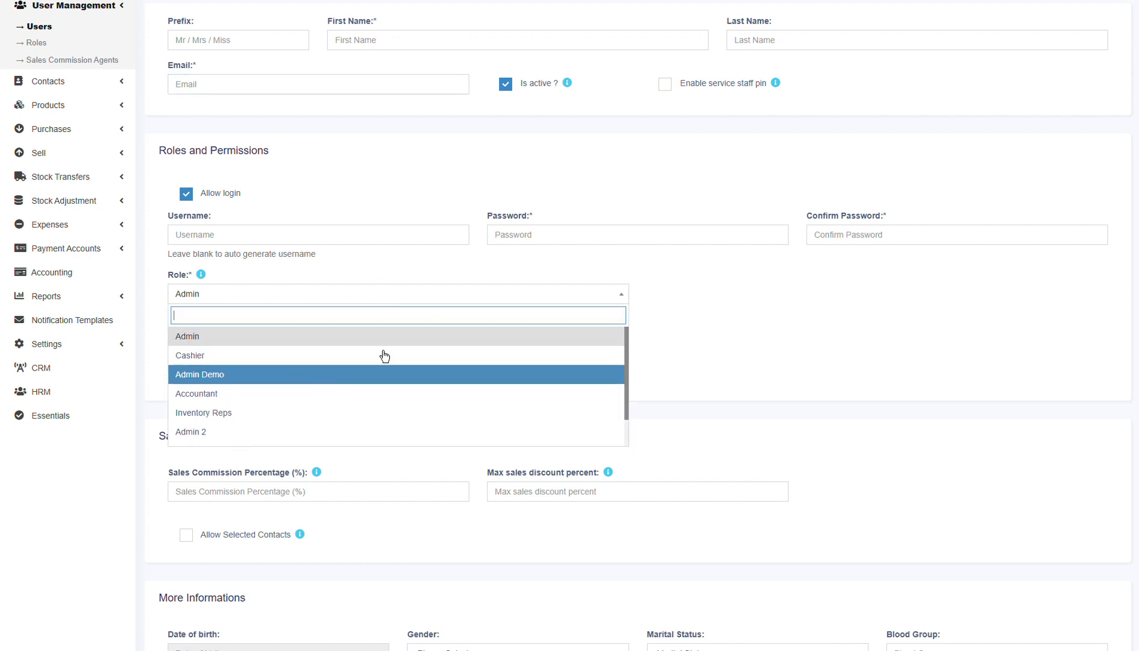
pyautogui.click(761, 334)
# Step: Review the new user form's access locations, sales, personal information, bank and HRM sections
pyautogui.scroll(-2, 736, 377)
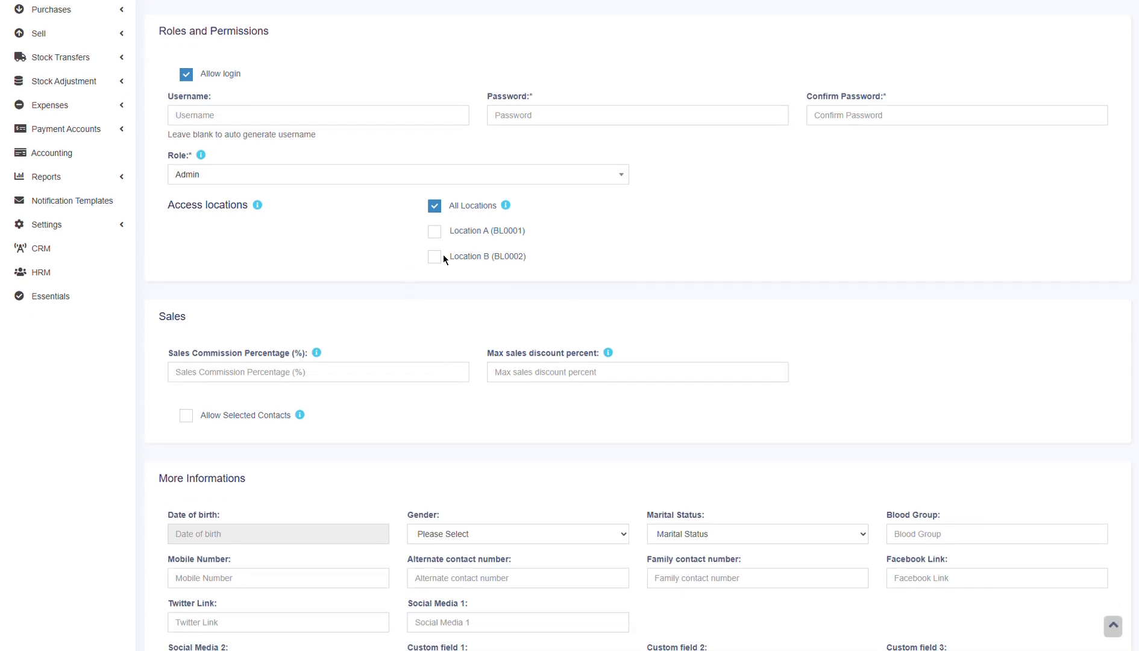
pyautogui.scroll(-10, 555, 437)
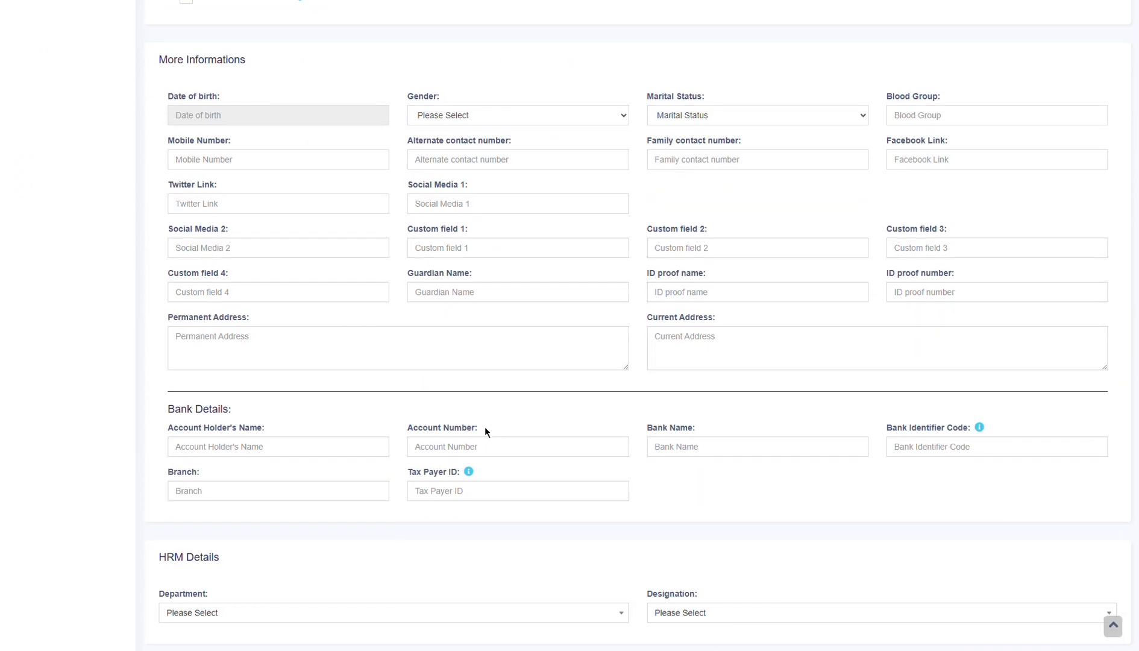
pyautogui.scroll(12, 497, 442)
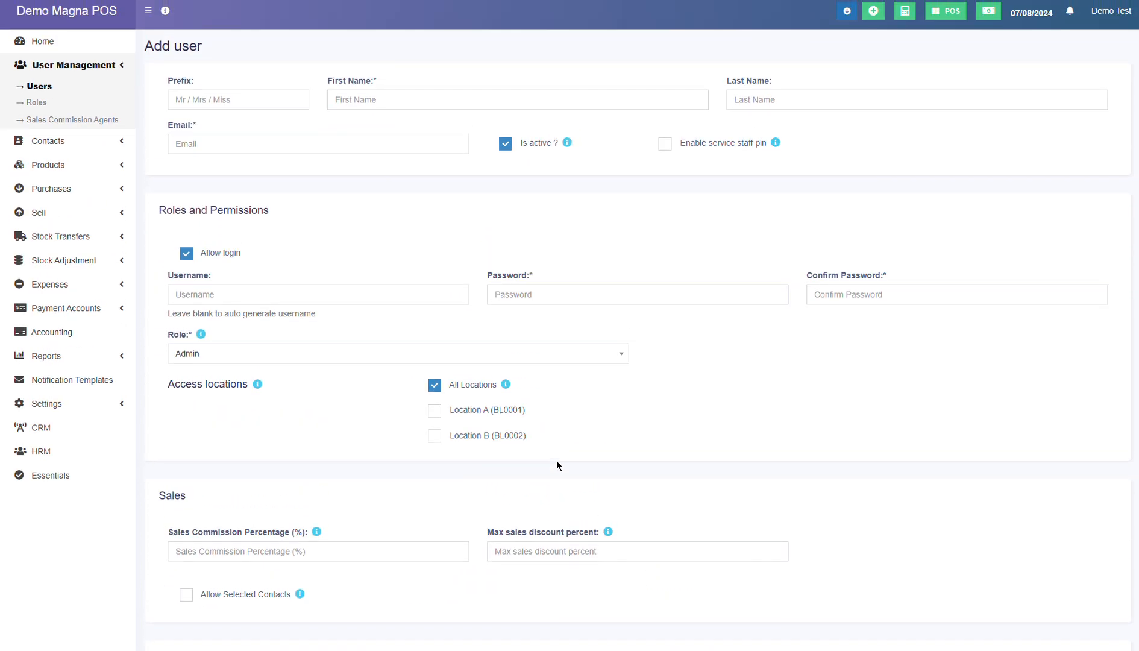